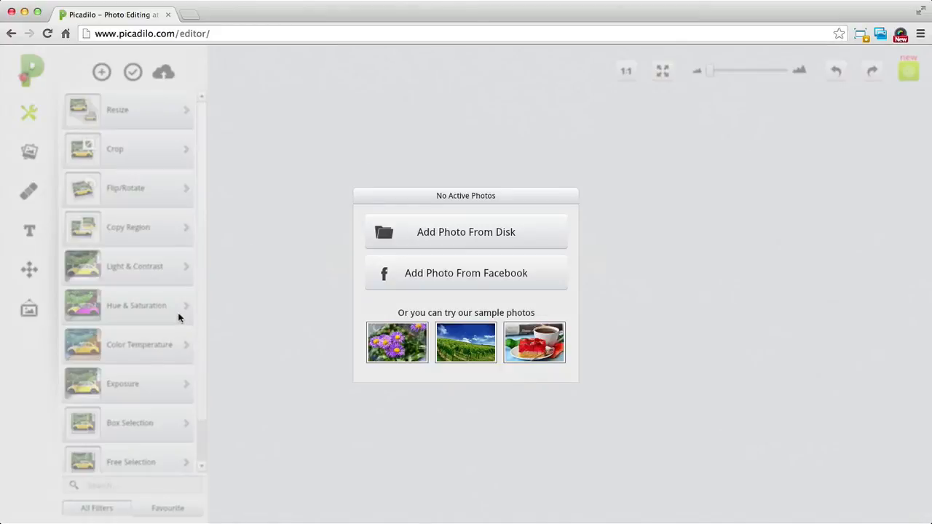
Open the strawberry cake sample photo and look through the basic editing tools
click(550, 343)
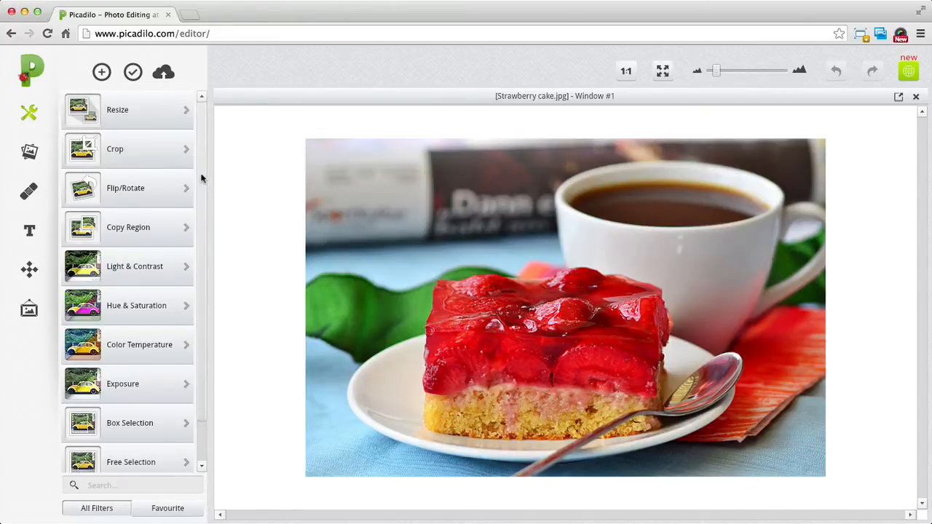
scroll(202, 178, down, 2)
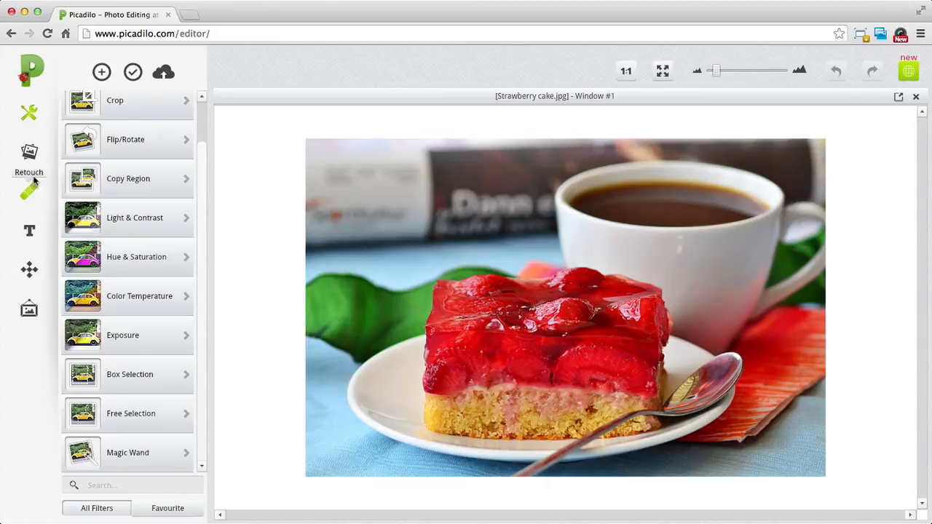
Add the Sharpen effect to the favourites, check the favourite filters, and return to the full effects list
click(30, 154)
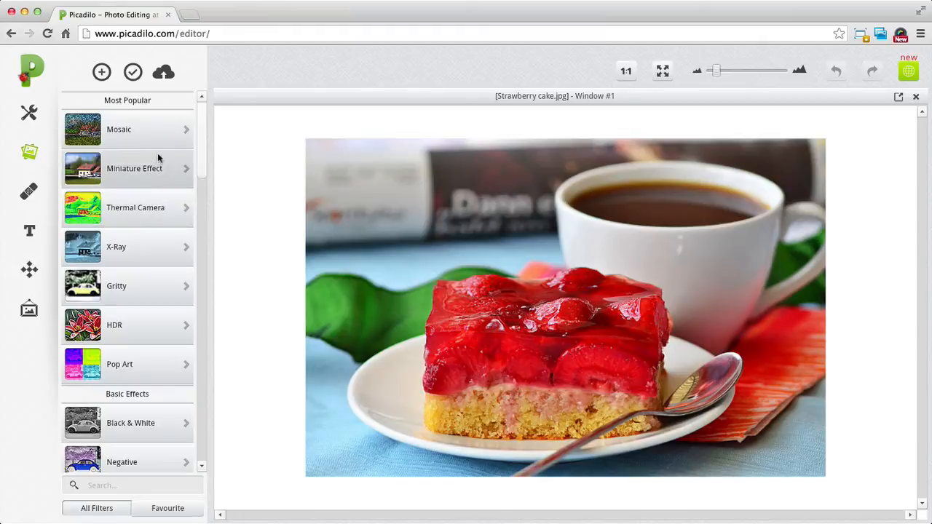
drag(202, 160, 193, 222)
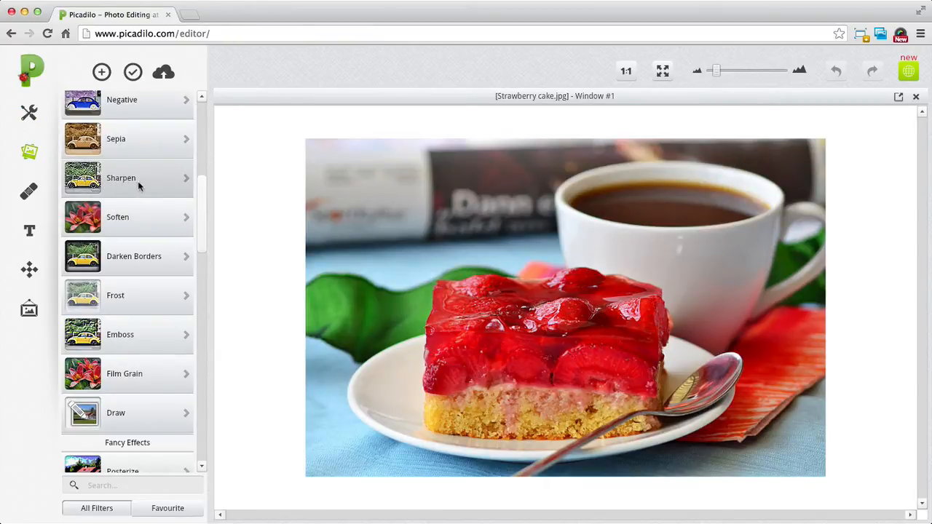
click(184, 176)
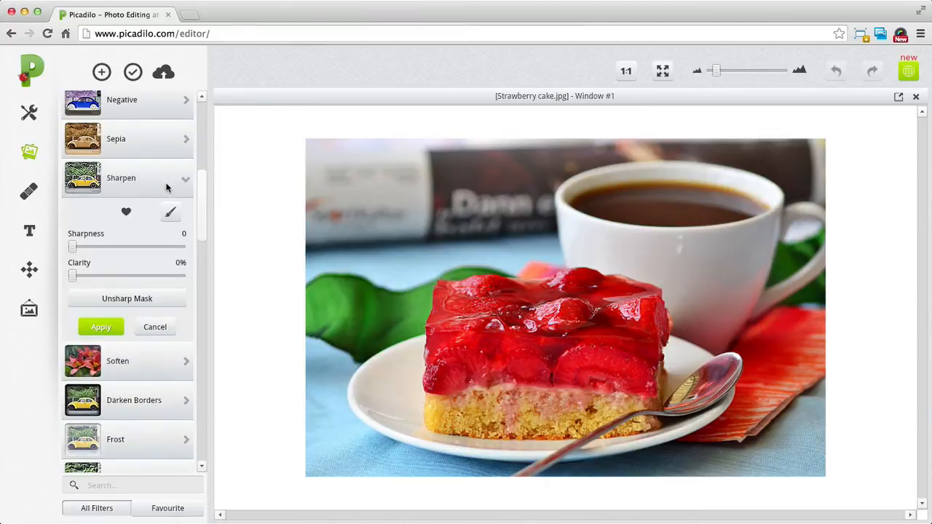
drag(202, 189, 202, 200)
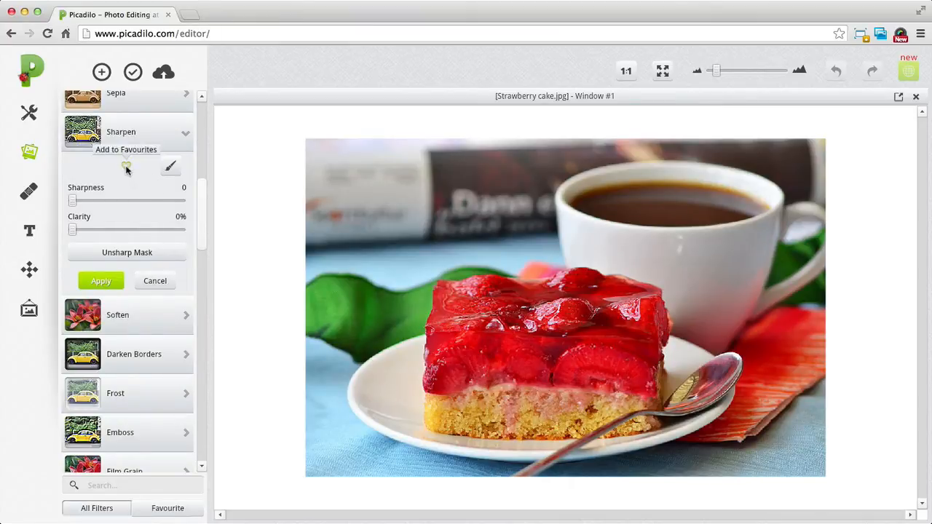
click(126, 168)
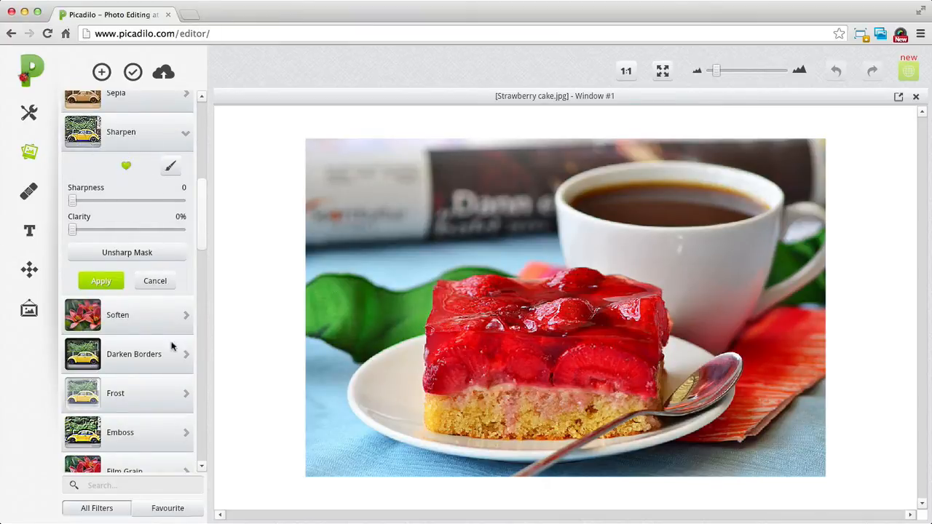
click(171, 508)
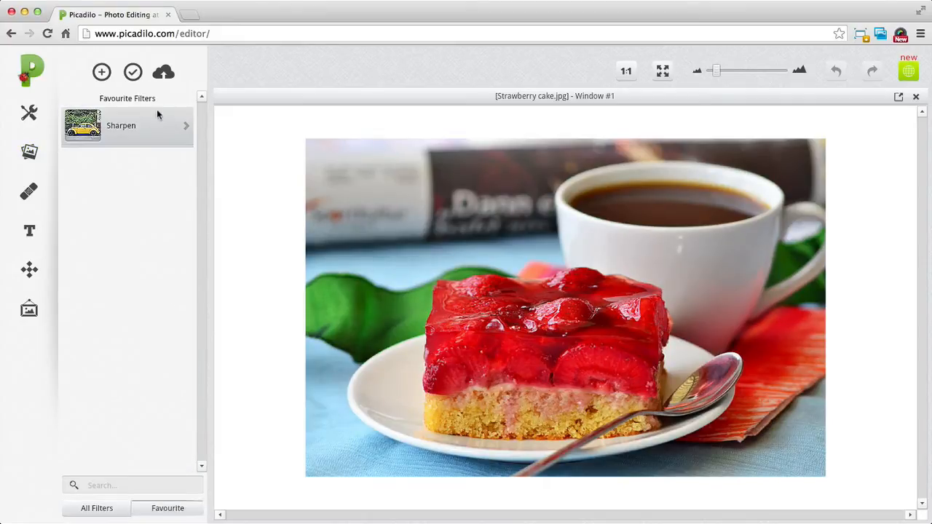
click(108, 509)
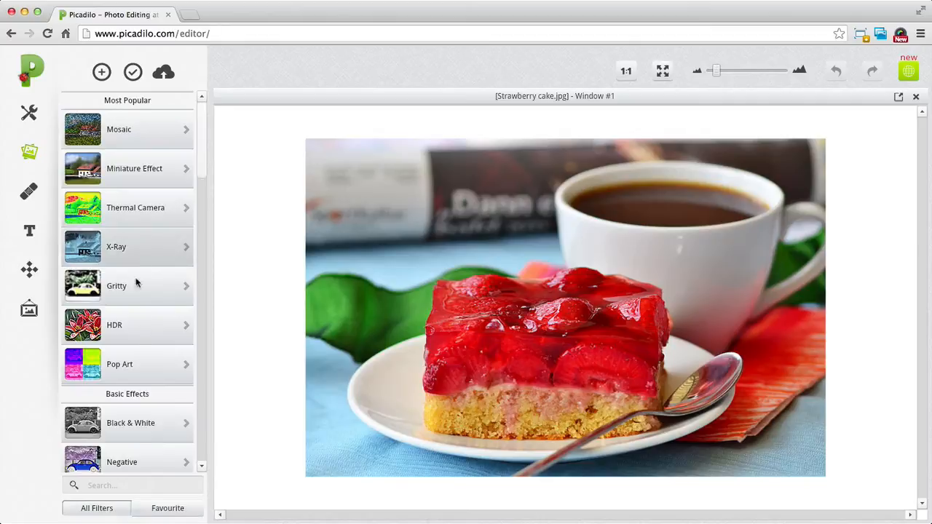
Try the Focal B&W effect with its focus centred on the cake and a focal radius of 92
drag(199, 160, 203, 352)
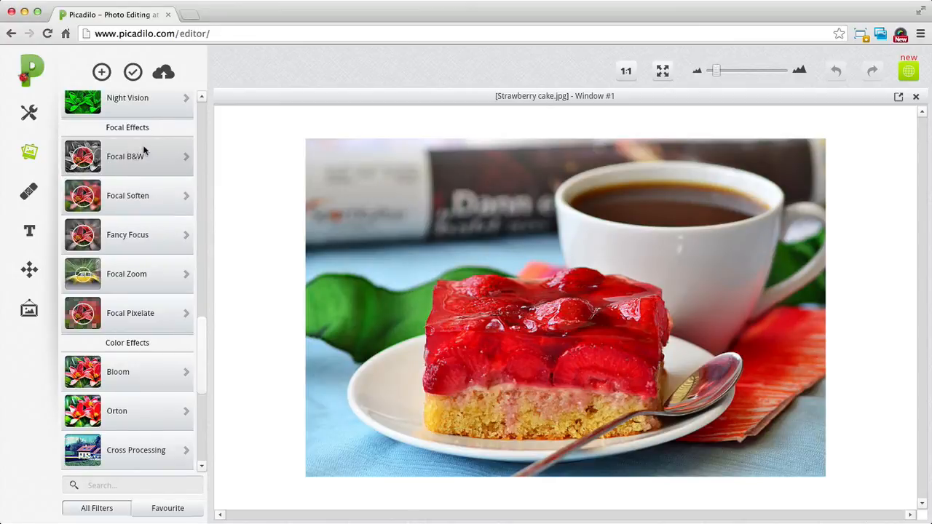
click(179, 159)
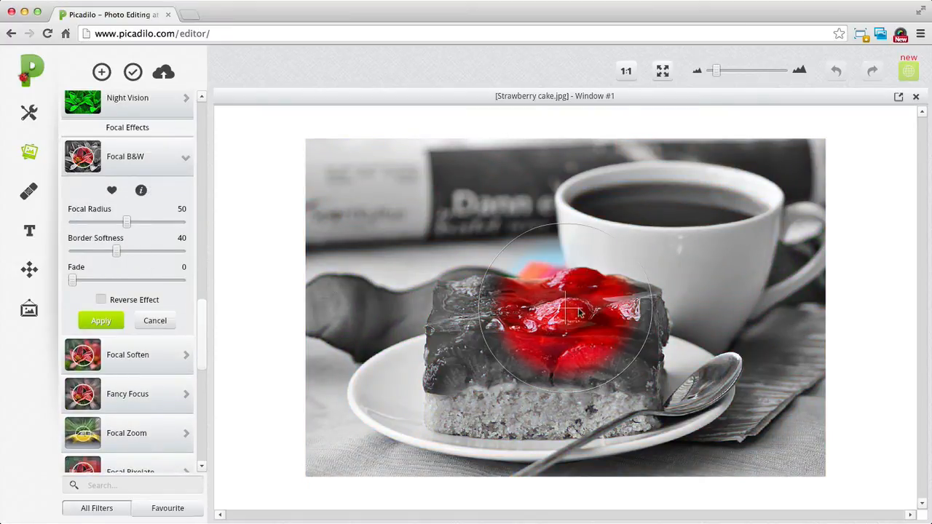
drag(556, 320, 532, 325)
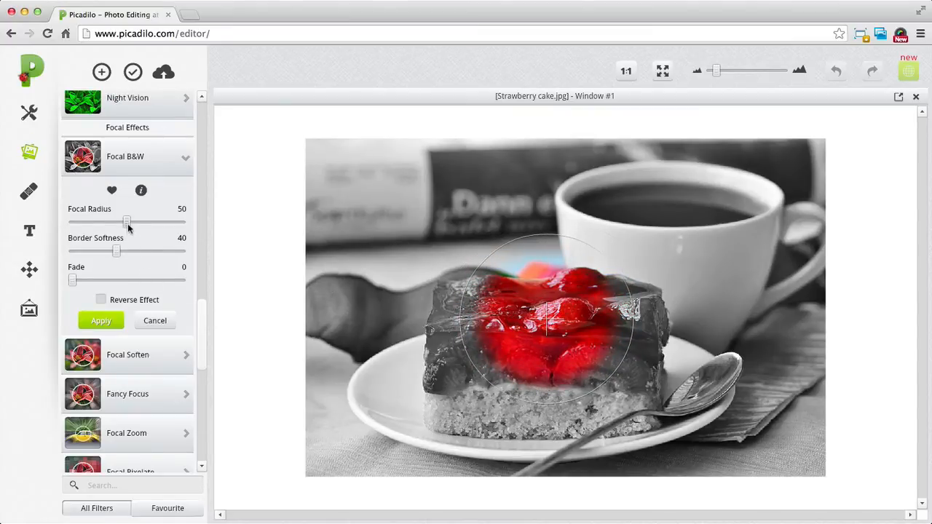
drag(126, 222, 161, 222)
drag(506, 310, 535, 354)
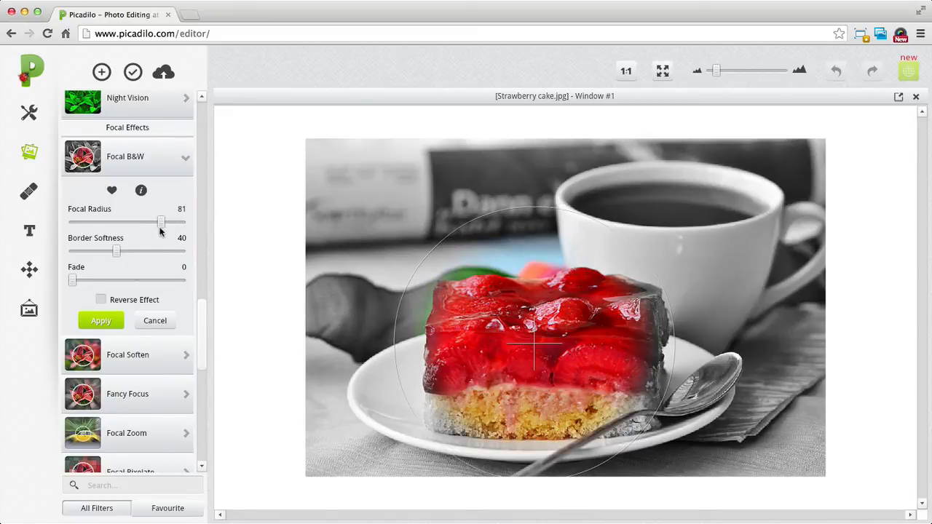
drag(161, 222, 173, 226)
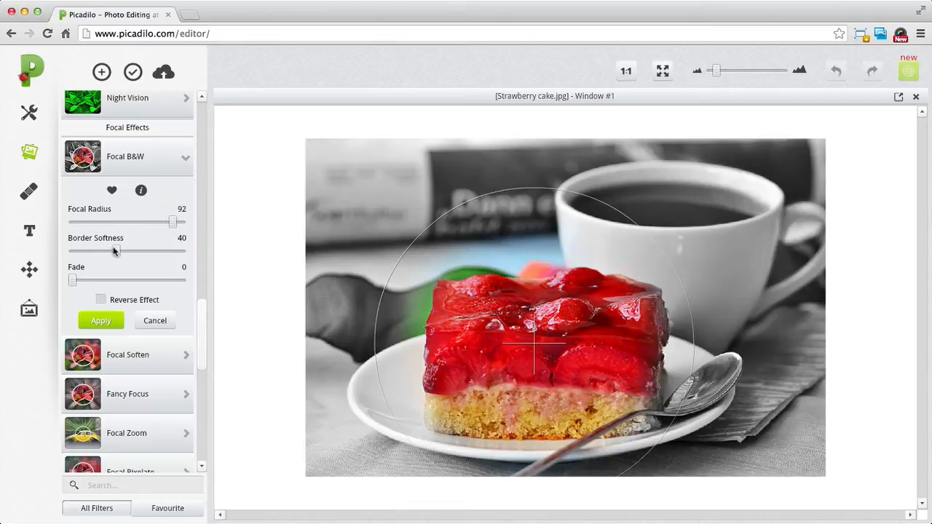
Try a border softness of 57 and the reversed effect in Focal B&W, and discard the filter
drag(114, 256, 135, 255)
drag(72, 280, 52, 283)
click(102, 300)
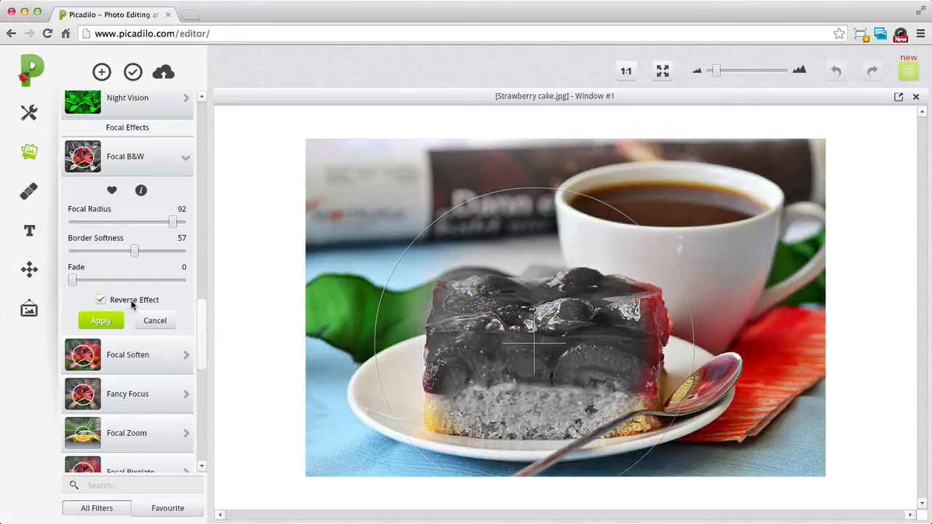
click(102, 300)
click(155, 321)
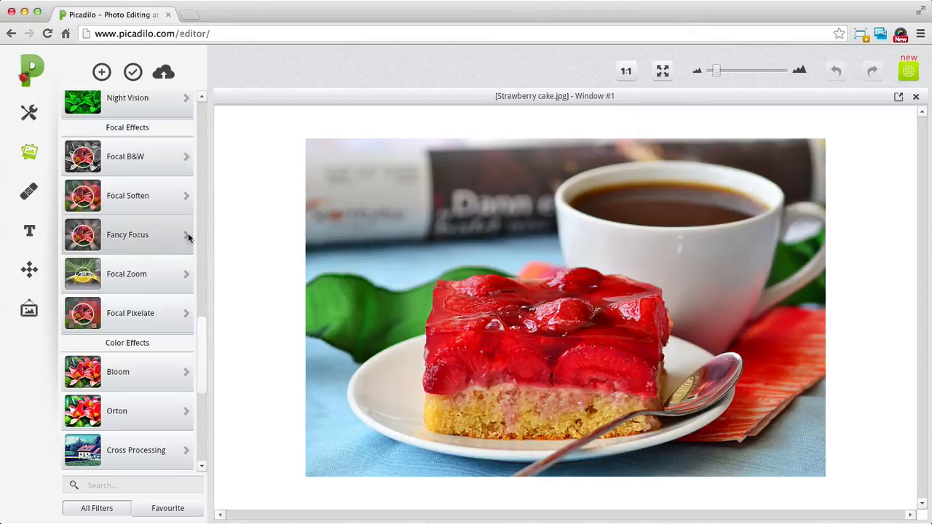
Try an S-shaped curve on the RGB channel with the advanced Curves filter, and discard it
drag(203, 331, 204, 426)
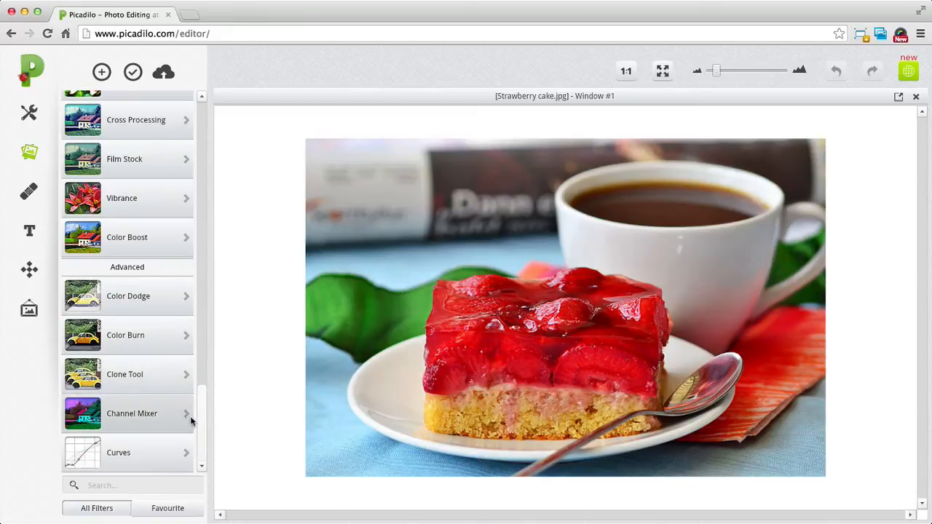
click(184, 457)
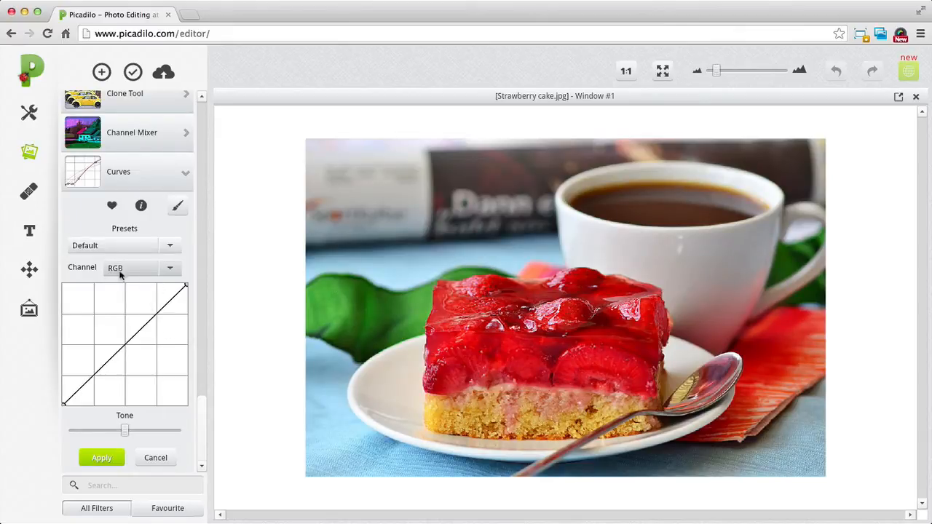
click(170, 270)
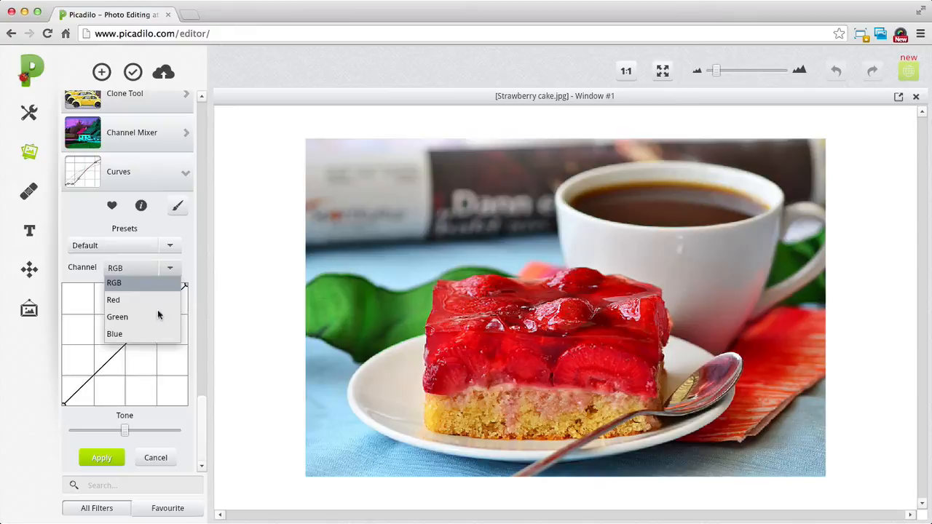
click(186, 253)
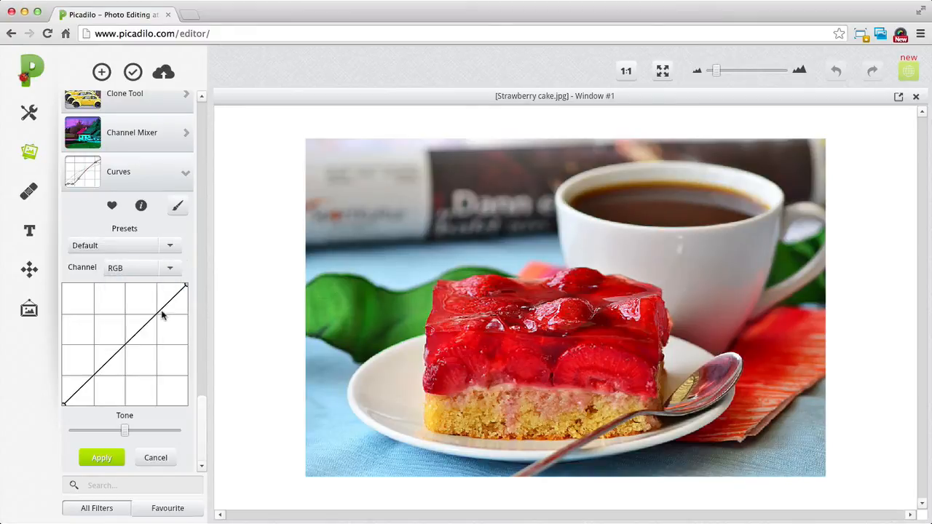
drag(159, 312, 146, 309)
drag(98, 361, 105, 374)
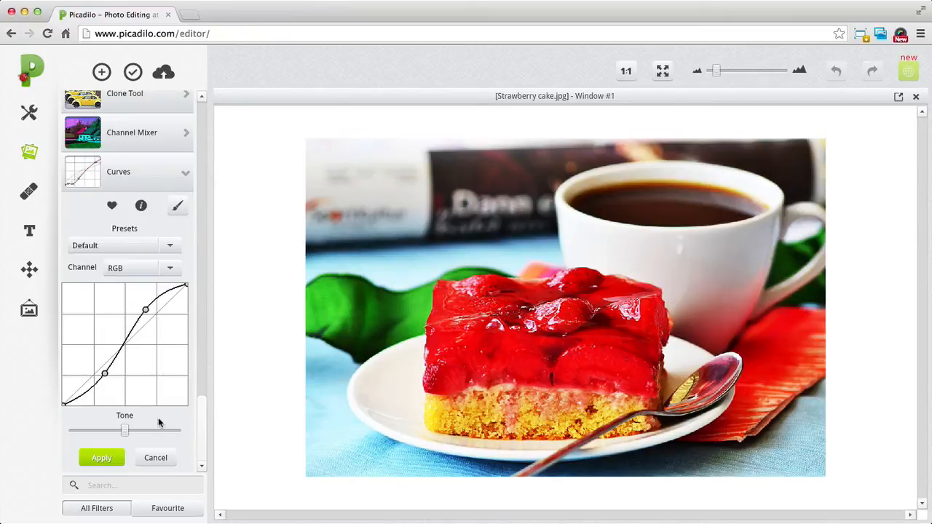
click(171, 252)
click(175, 247)
click(161, 458)
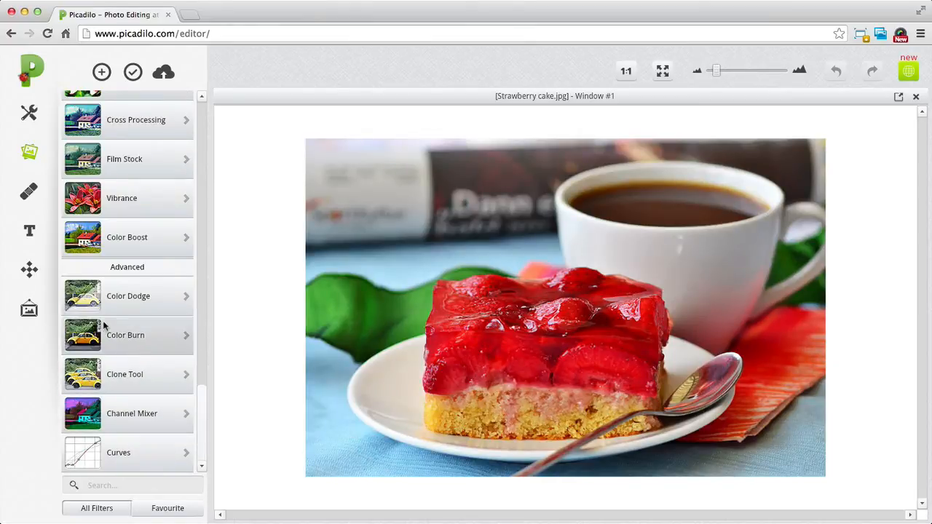
Browse the Retouch tools and examine the Airbrush brush settings without applying them
click(28, 195)
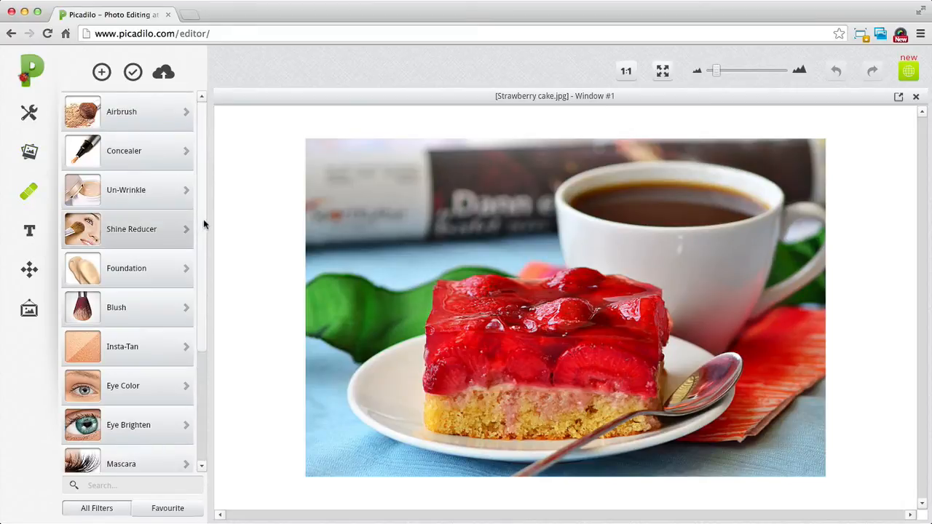
drag(202, 218, 196, 330)
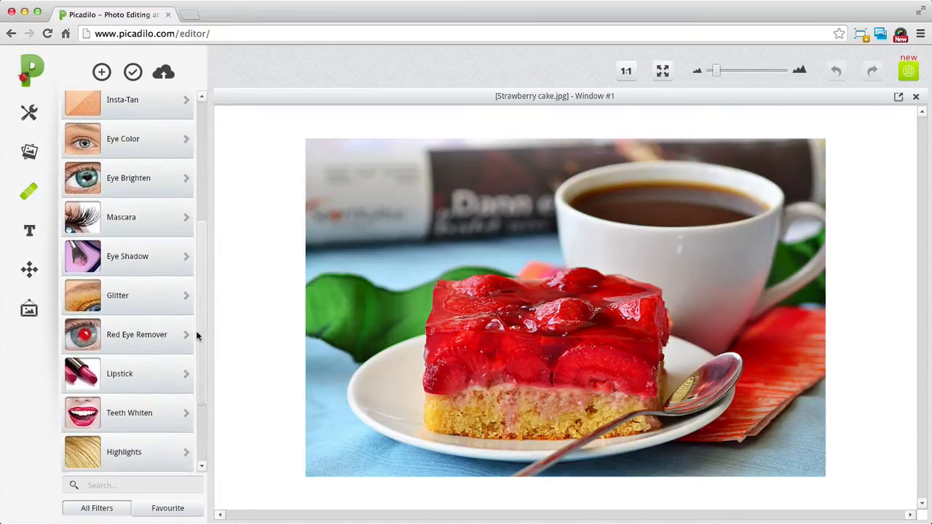
mouse_move(202, 291)
mouse_down()
mouse_move(202, 331)
mouse_move(204, 160)
mouse_up()
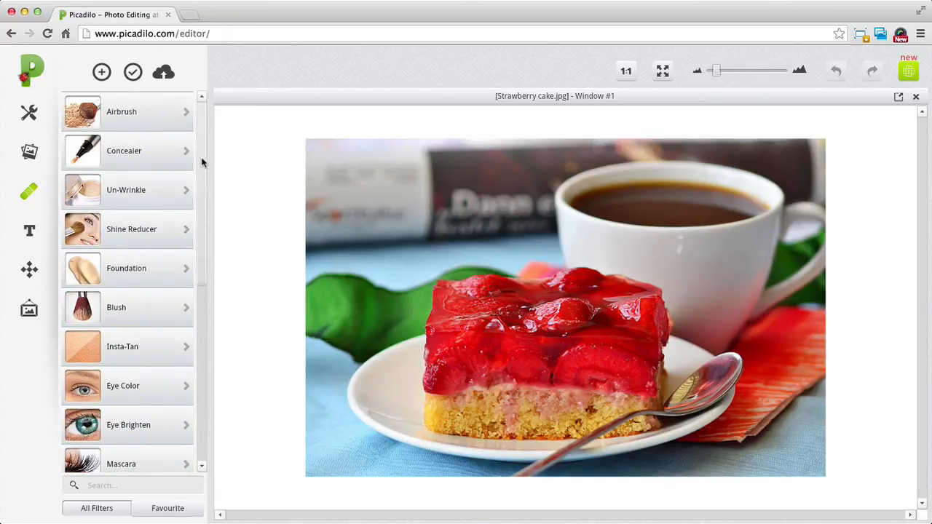
drag(203, 161, 202, 241)
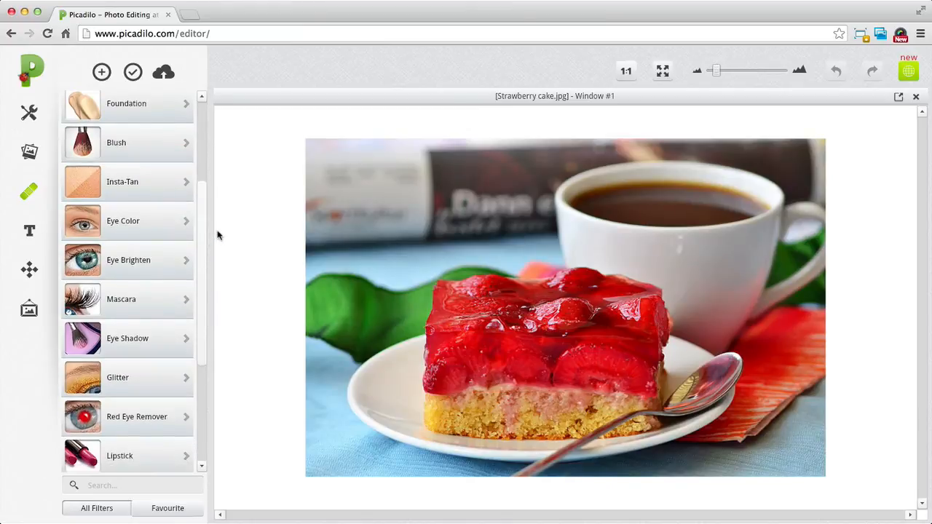
mouse_move(202, 241)
mouse_down()
mouse_move(199, 265)
mouse_move(204, 170)
mouse_up()
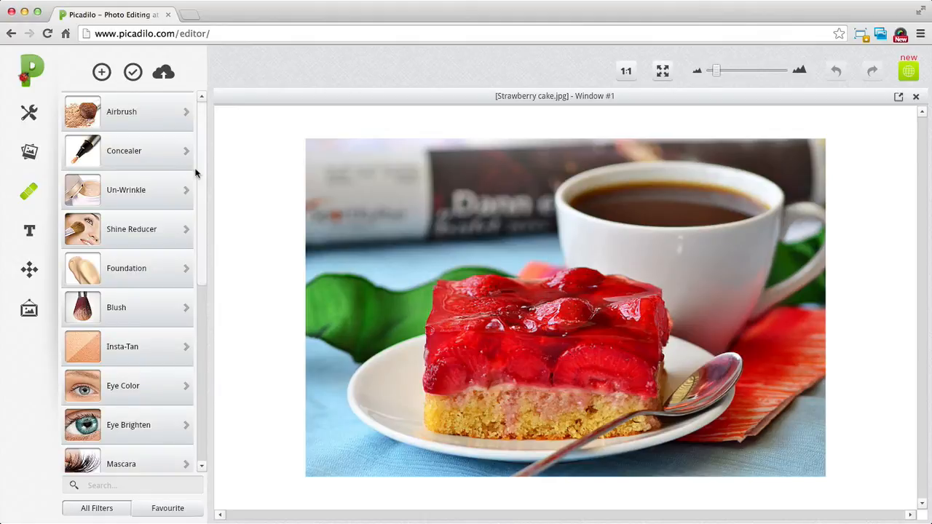
click(168, 125)
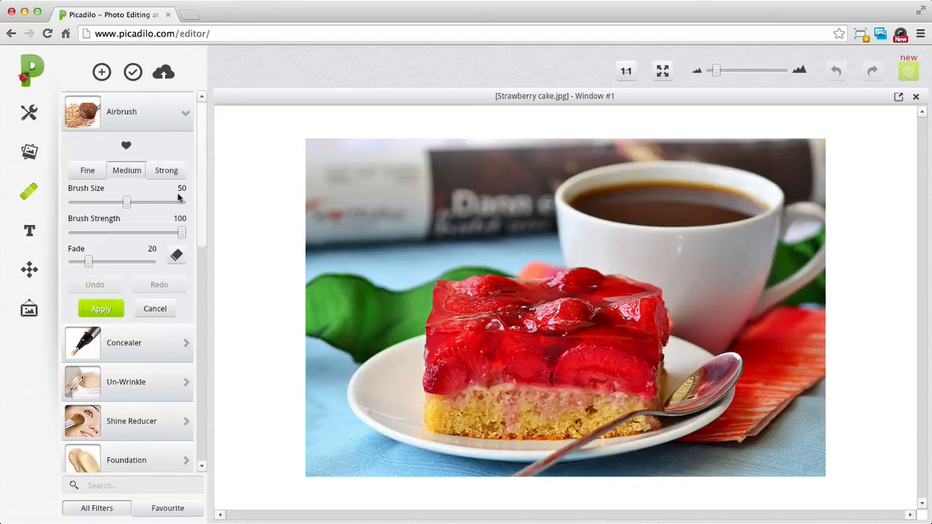
click(155, 309)
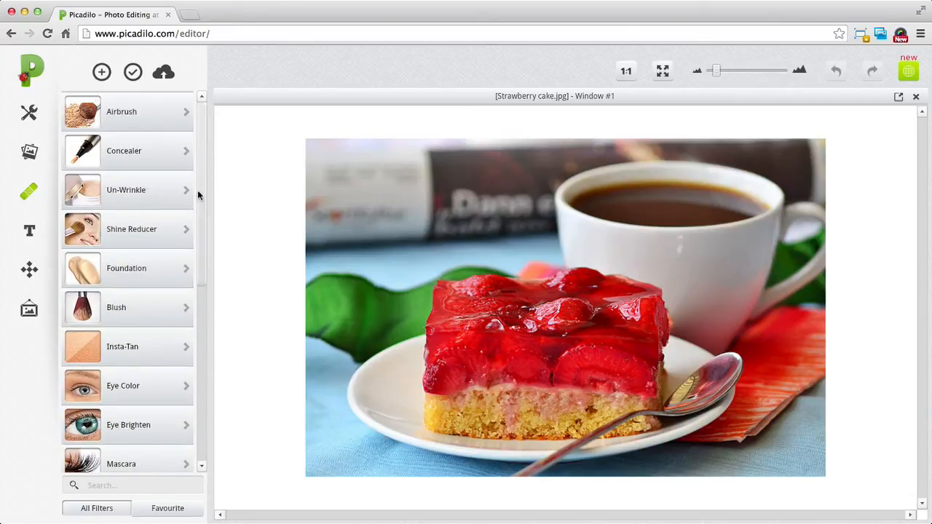
Look through the rest of the Retouch tools, from Concealer down to the Clone Tool
drag(201, 190, 198, 211)
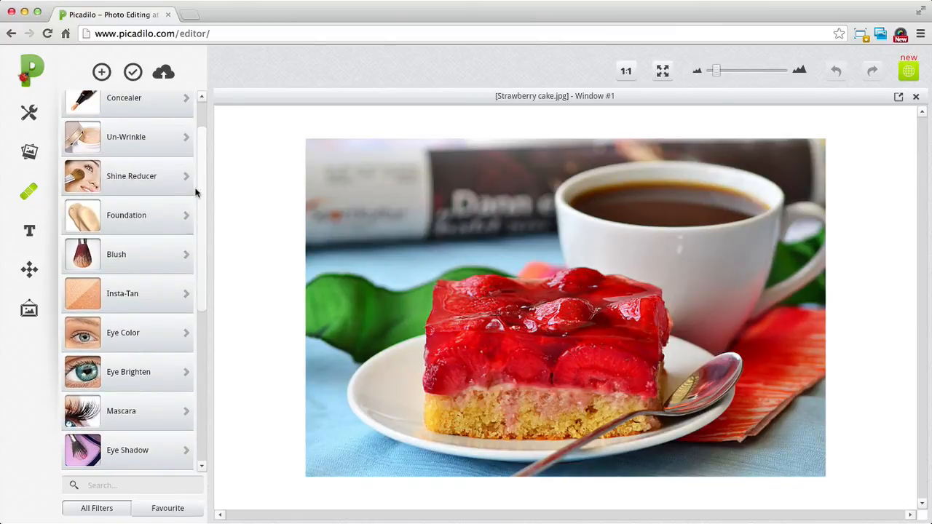
drag(201, 197, 202, 223)
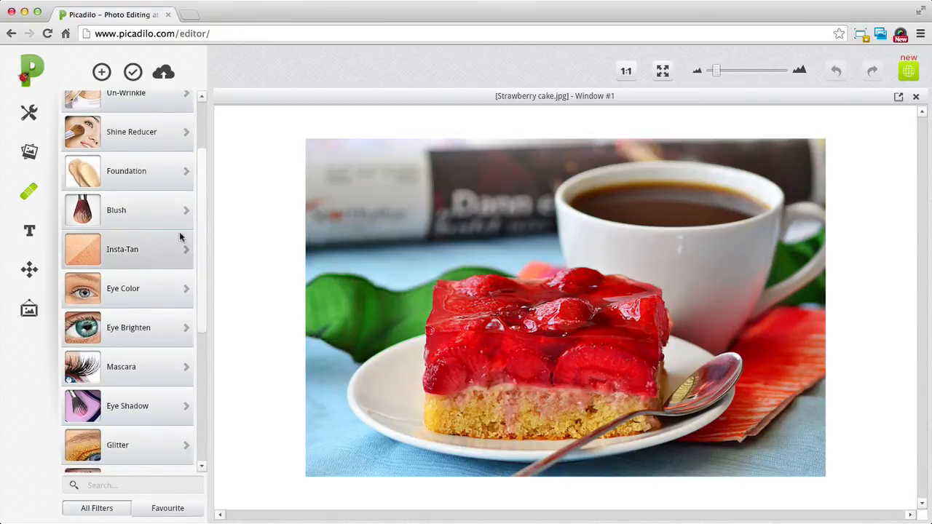
drag(199, 221, 200, 286)
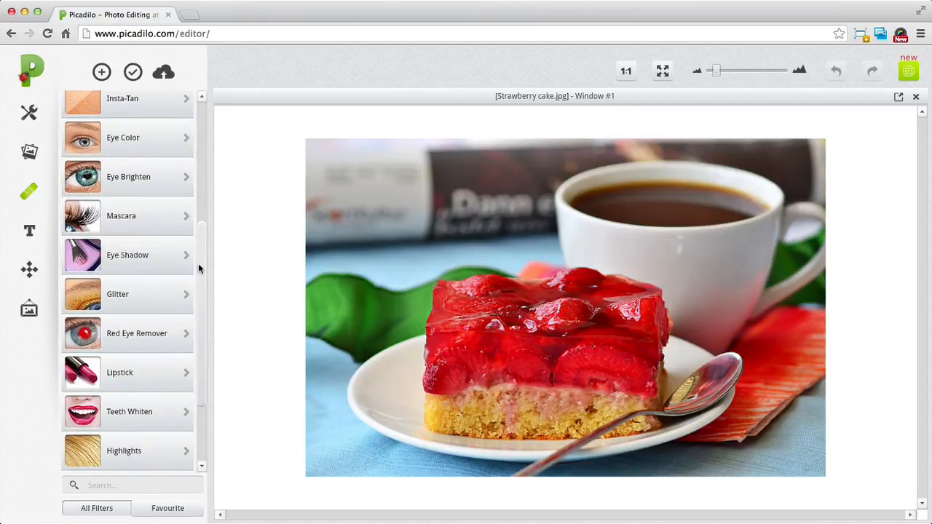
drag(199, 267, 202, 286)
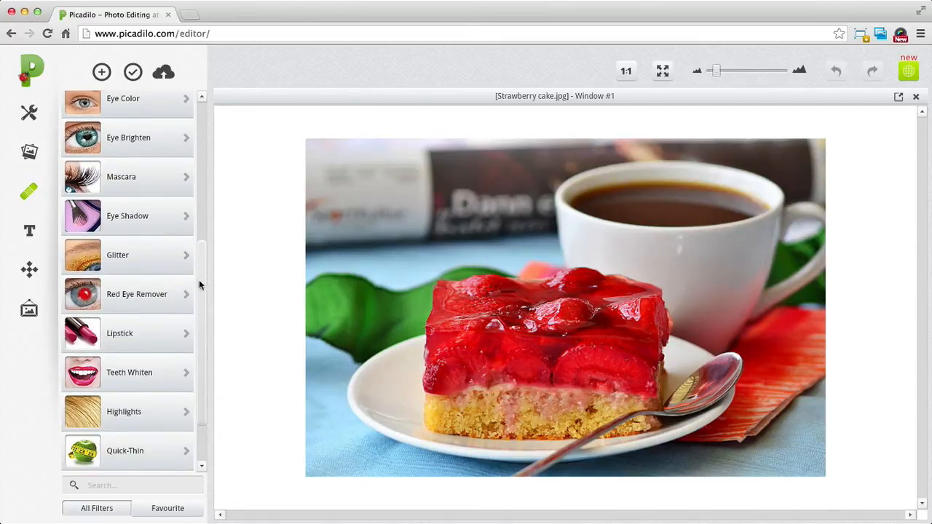
drag(204, 283, 204, 310)
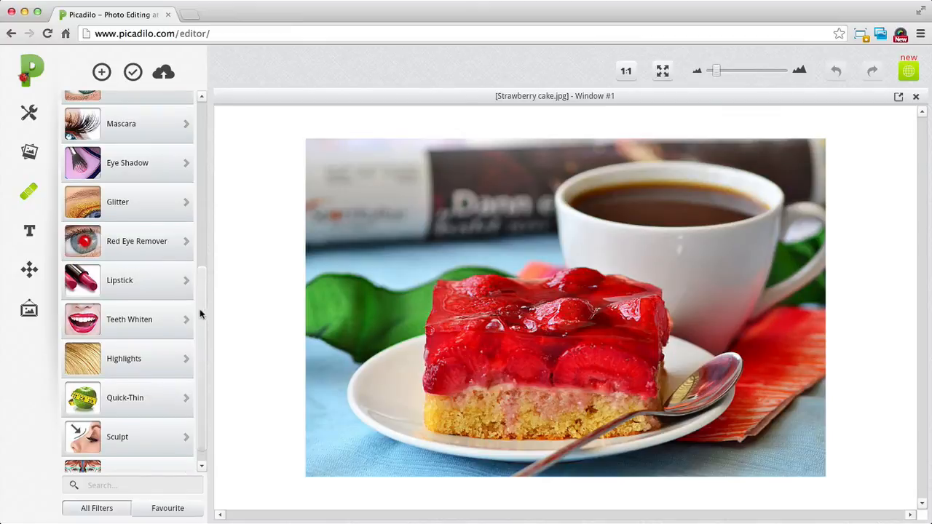
drag(201, 313, 202, 337)
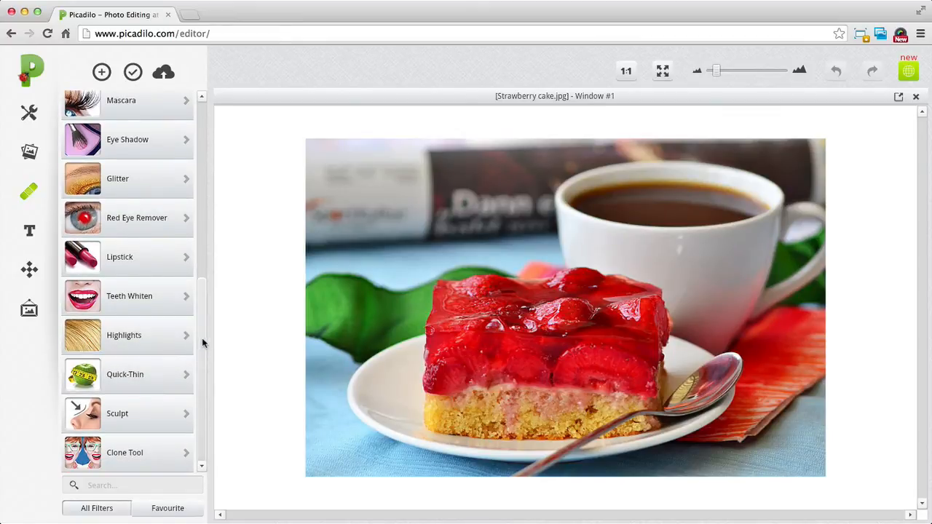
scroll(201, 343, up, 10)
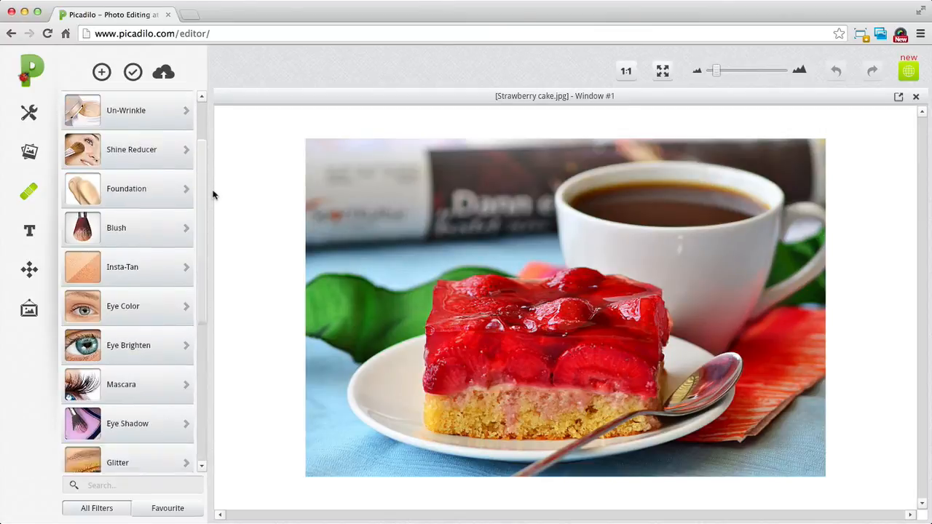
scroll(203, 190, up, 1)
scroll(202, 176, up, 1)
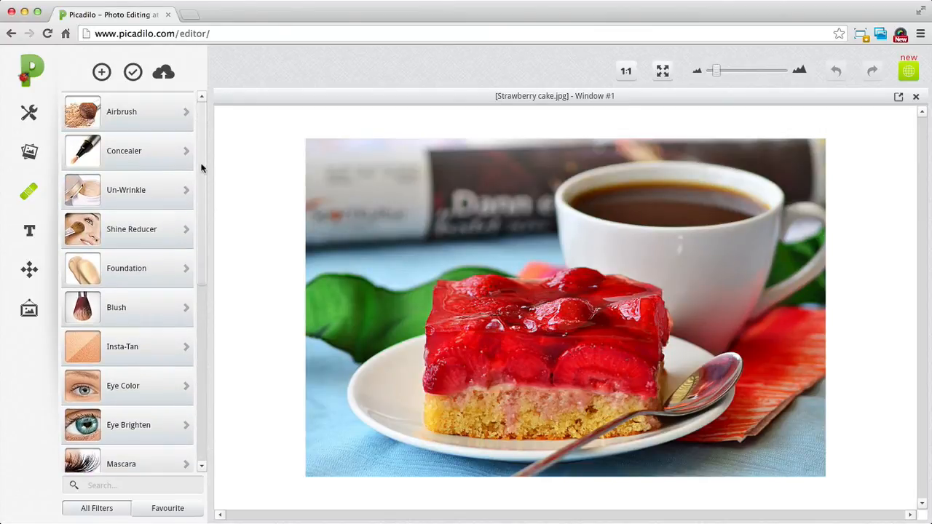
Add the text "mon texte" to the photo and place it in the upper-left area over the newspaper
click(32, 232)
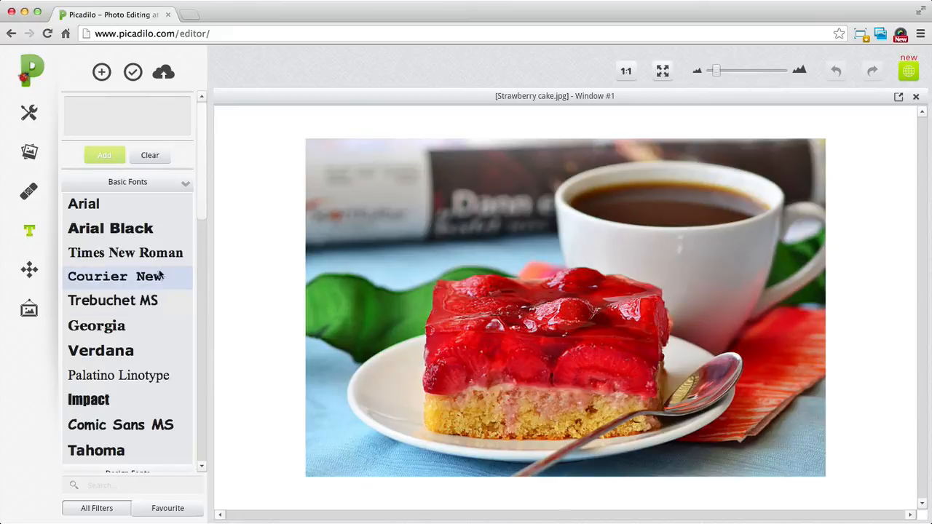
click(99, 112)
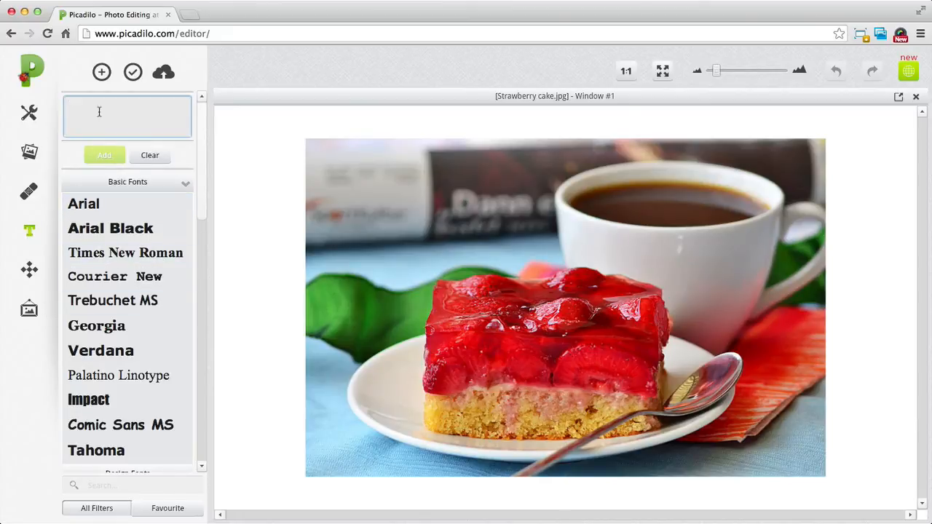
text(mon texte)
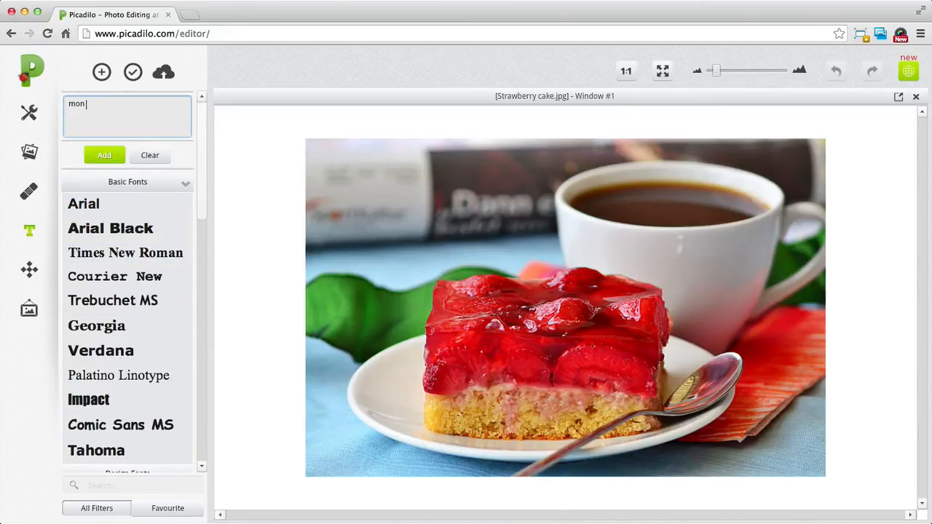
click(104, 155)
drag(571, 298, 413, 165)
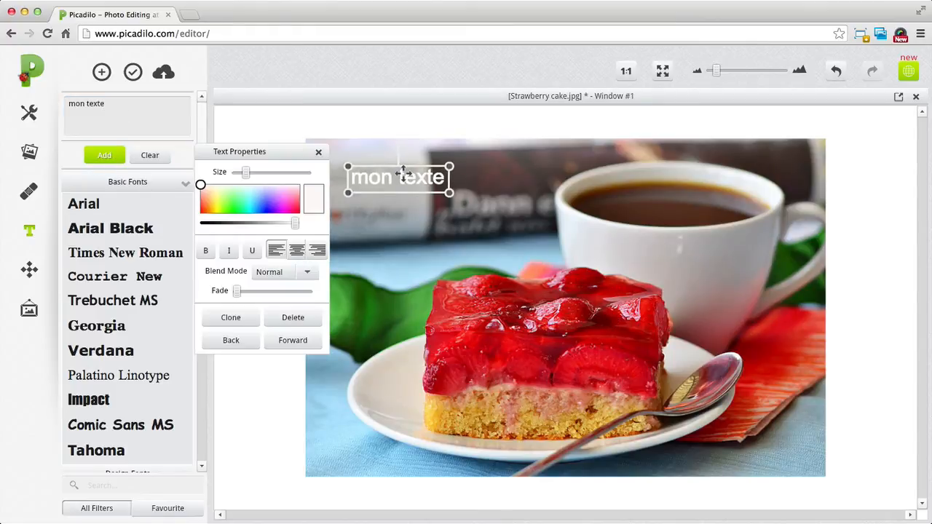
Try Courier New and Verdana on the text, set its font to Calligraffitti, look through the remaining design fonts and close the text properties
click(104, 280)
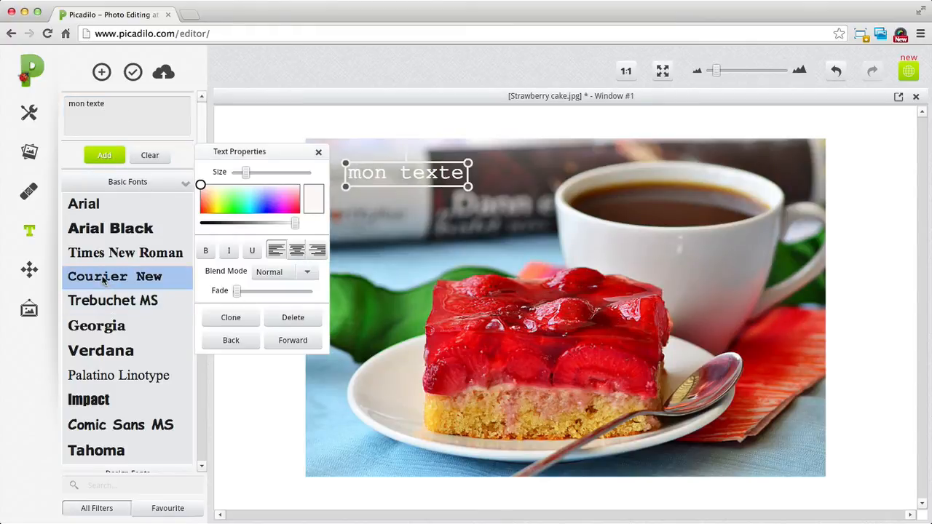
click(113, 353)
scroll(128, 358, down, 2)
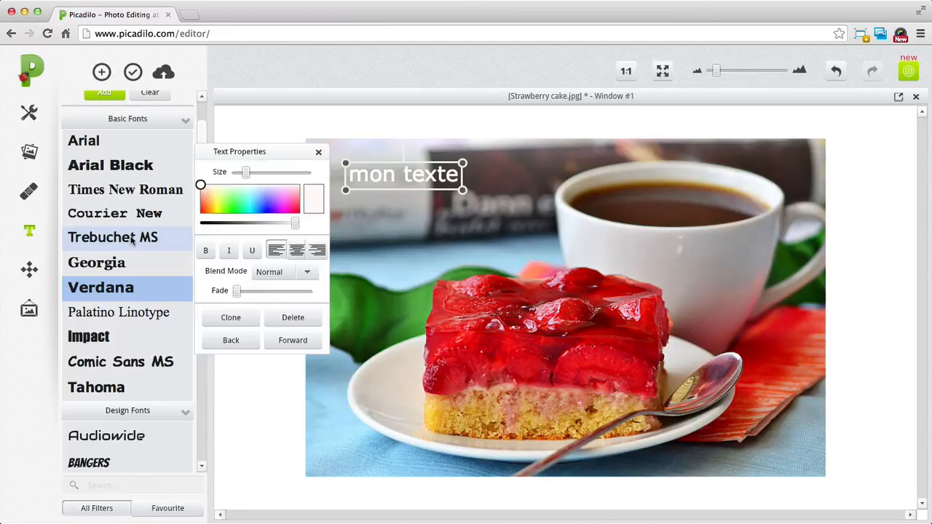
scroll(139, 310, down, 5)
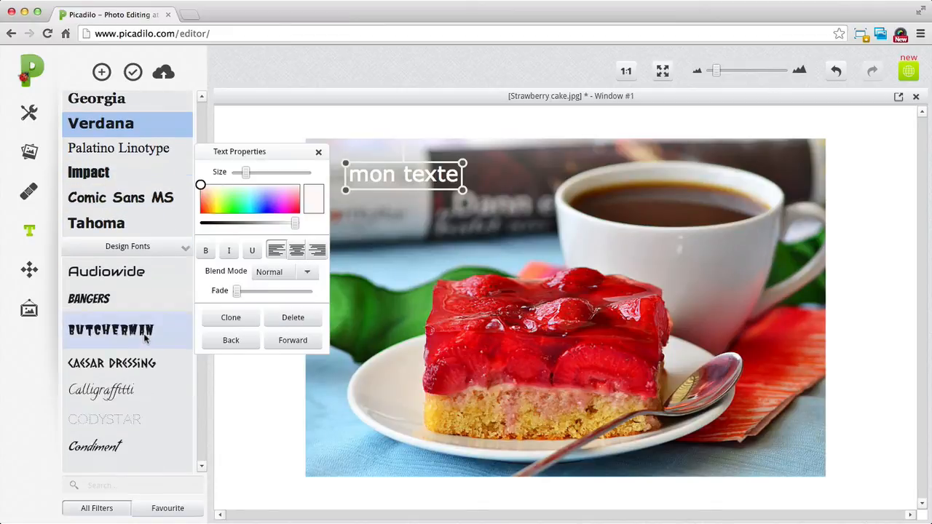
click(120, 392)
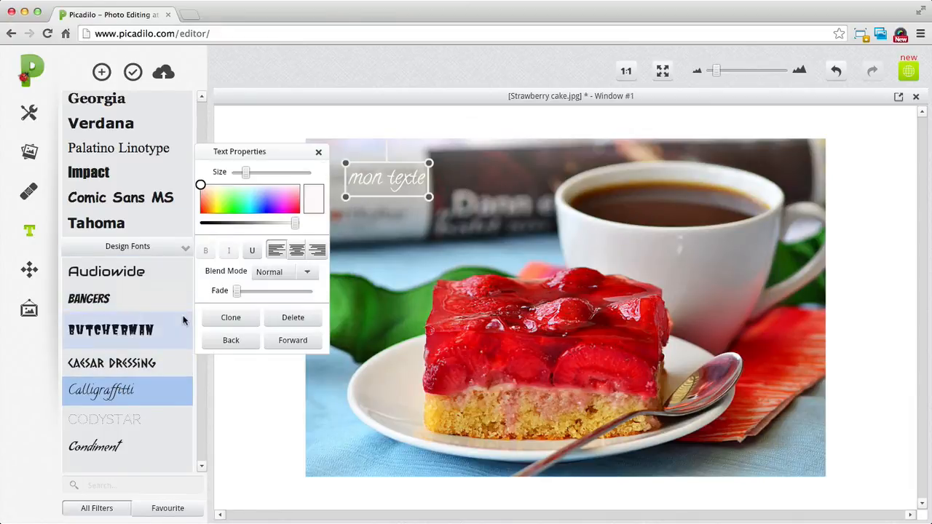
scroll(201, 398, down, 5)
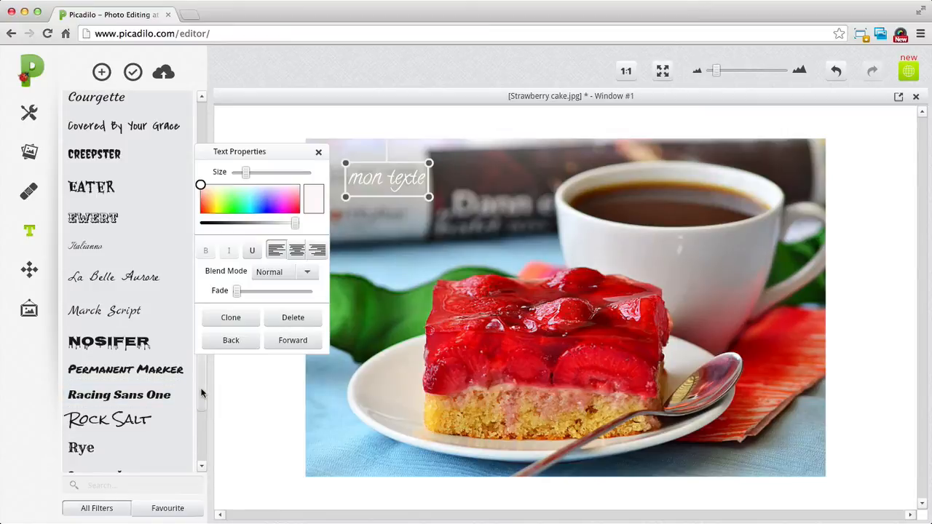
scroll(201, 415, down, 5)
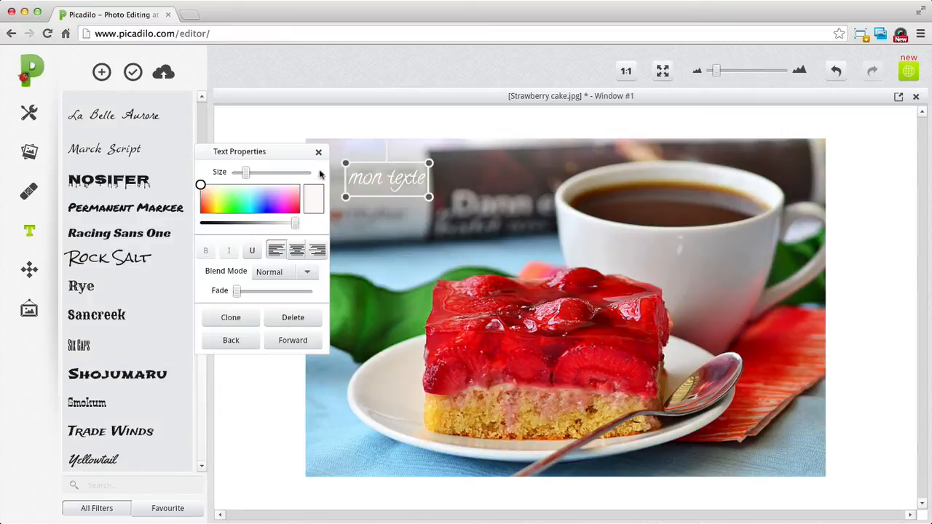
click(318, 154)
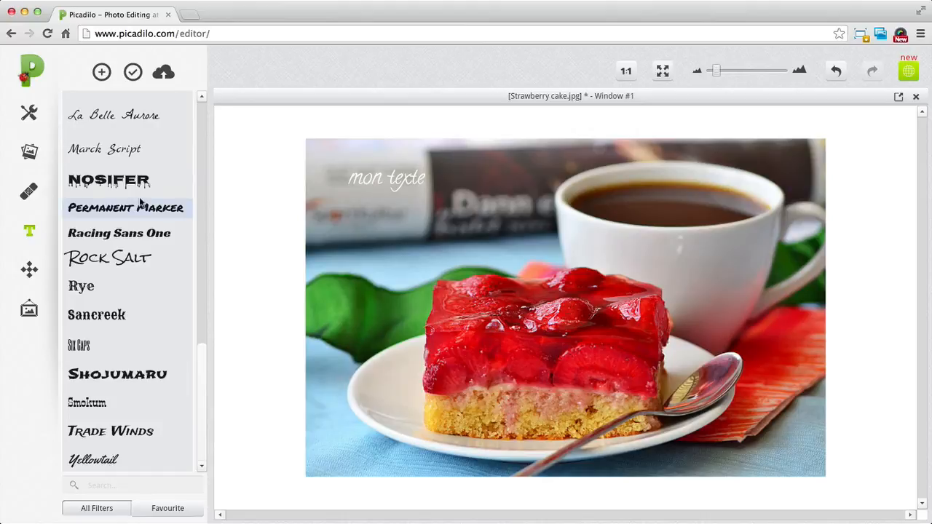
Try the Bricks texture with a fade of 61 and a texture scale of 71, toggling the option to ignore the texture colour
click(31, 274)
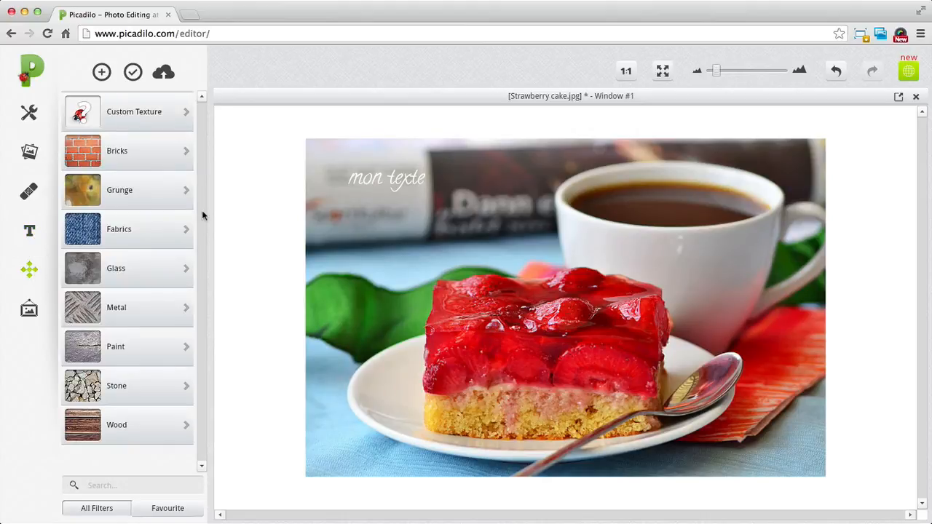
click(178, 155)
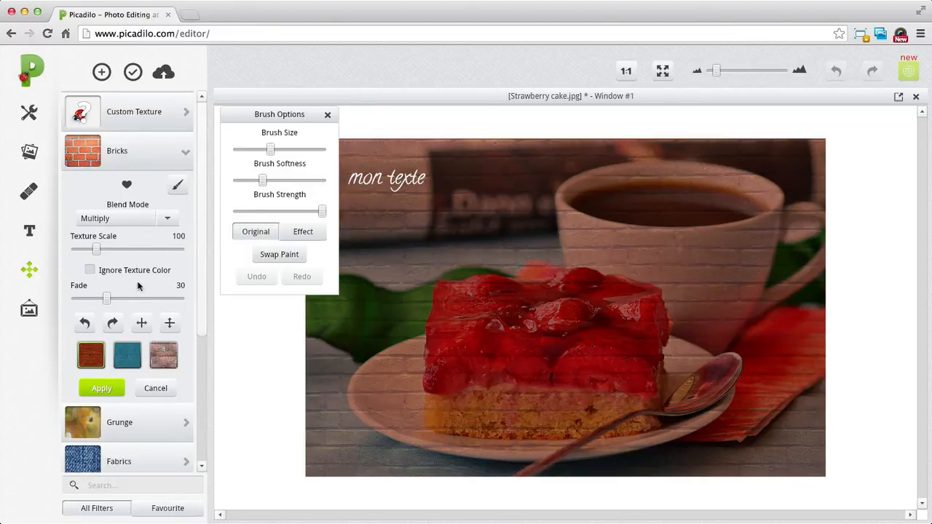
drag(106, 300, 139, 302)
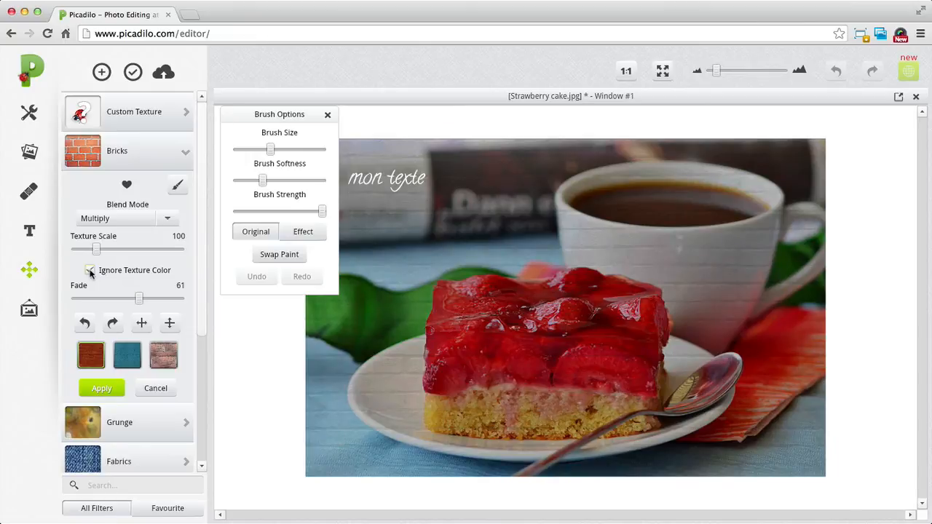
click(90, 273)
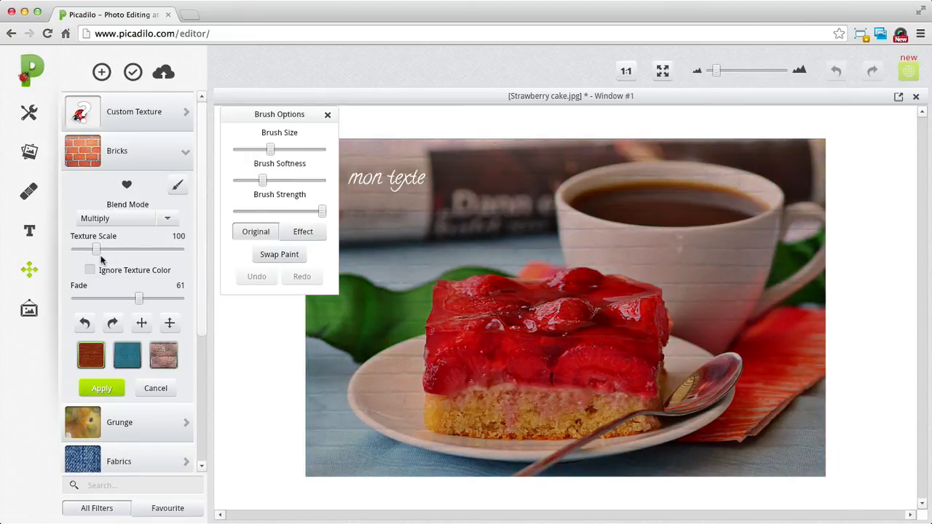
mouse_move(95, 249)
mouse_down()
mouse_move(122, 251)
mouse_move(88, 255)
mouse_up()
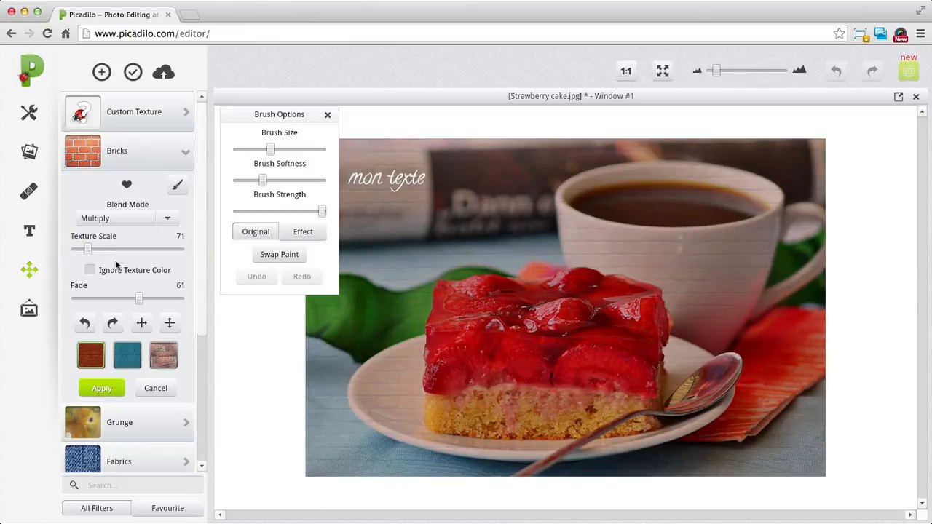
Look through the Bricks blend modes, try Add, and discard the texture
click(167, 218)
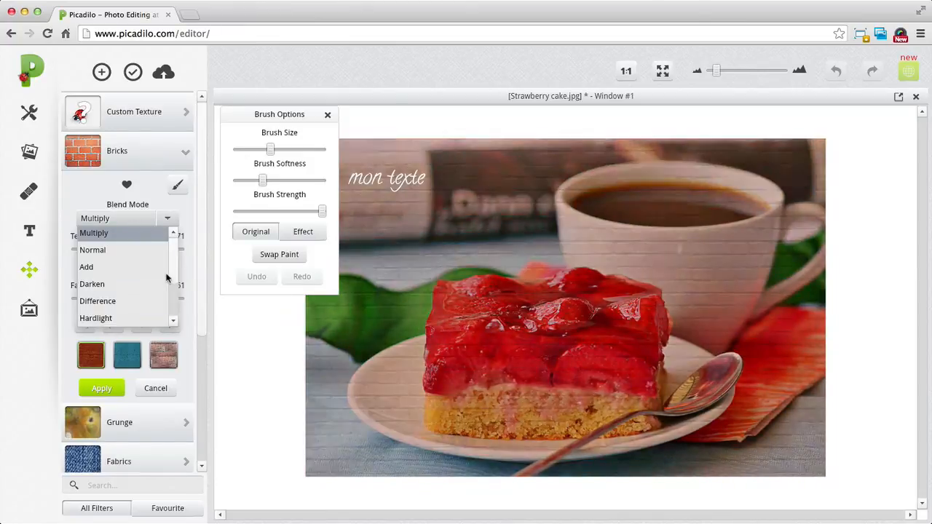
drag(172, 281, 170, 302)
drag(172, 321, 174, 253)
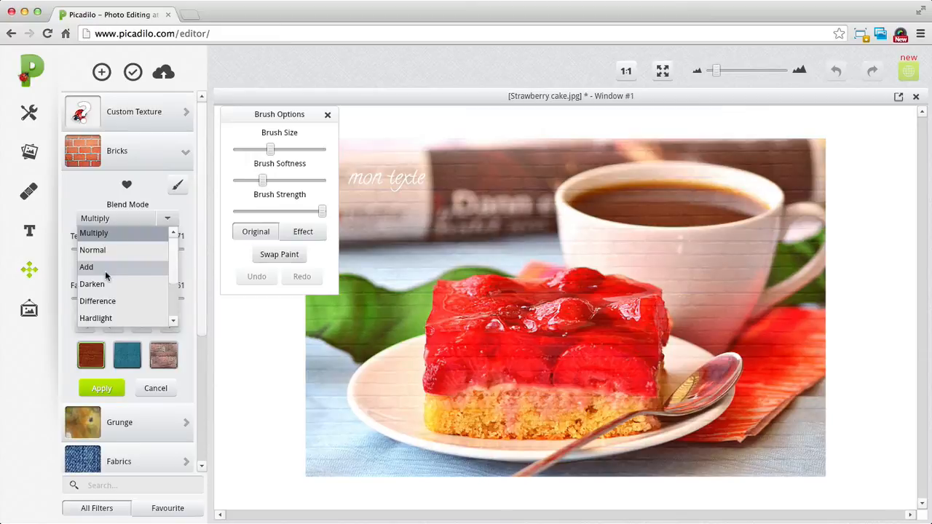
click(106, 270)
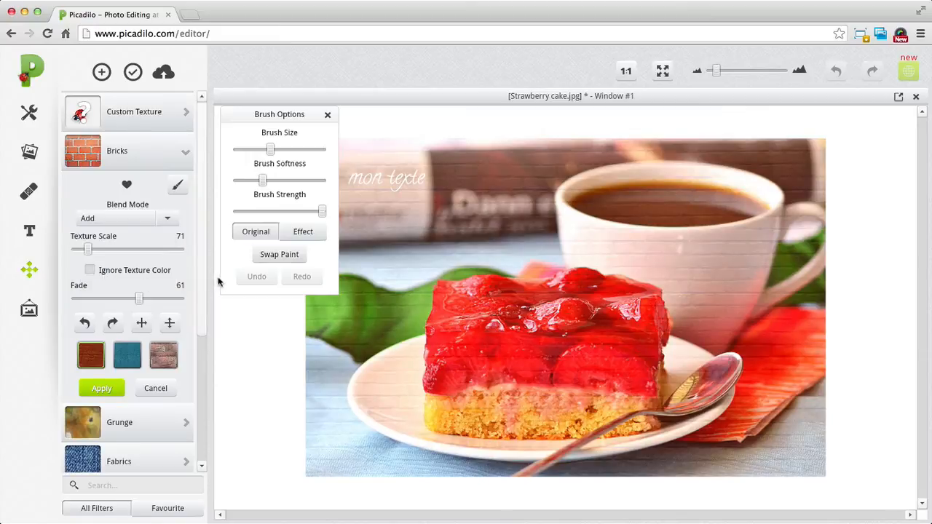
click(159, 389)
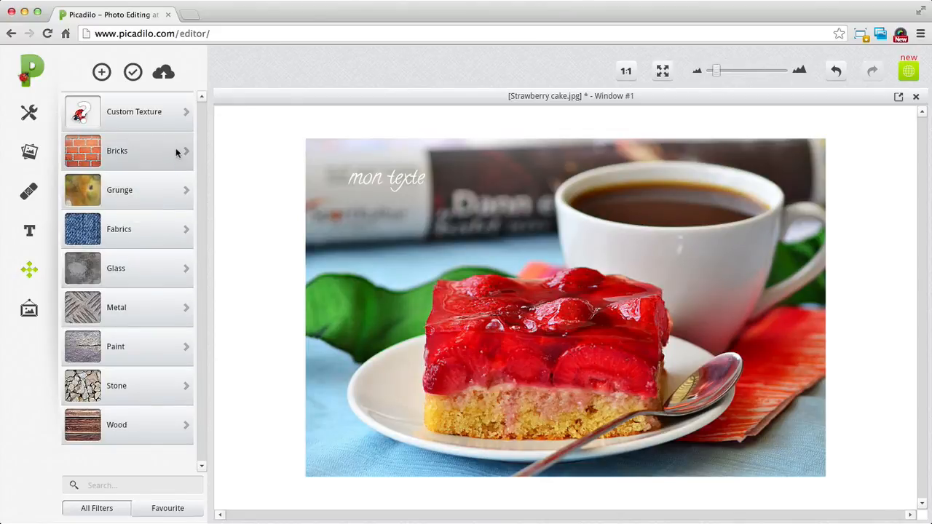
Examine the Custom Texture options for uploading and blending a texture without applying one
click(154, 121)
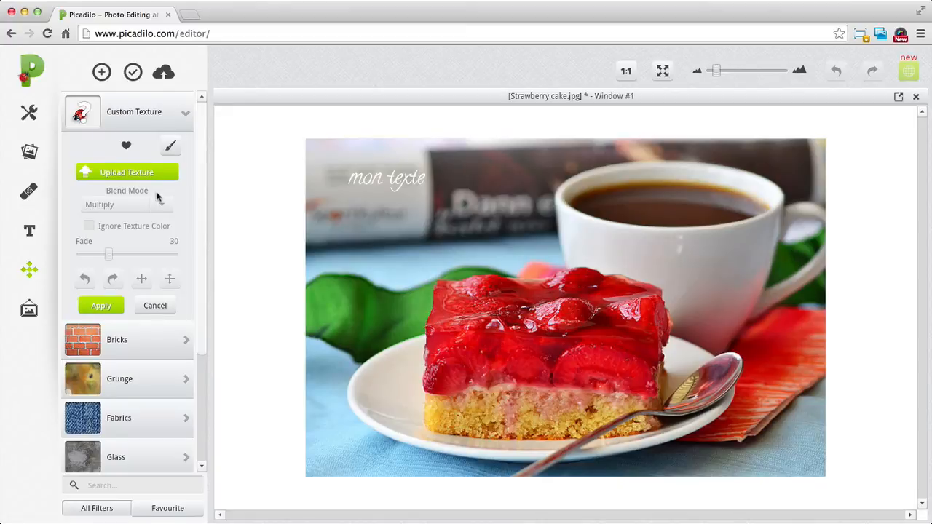
click(186, 116)
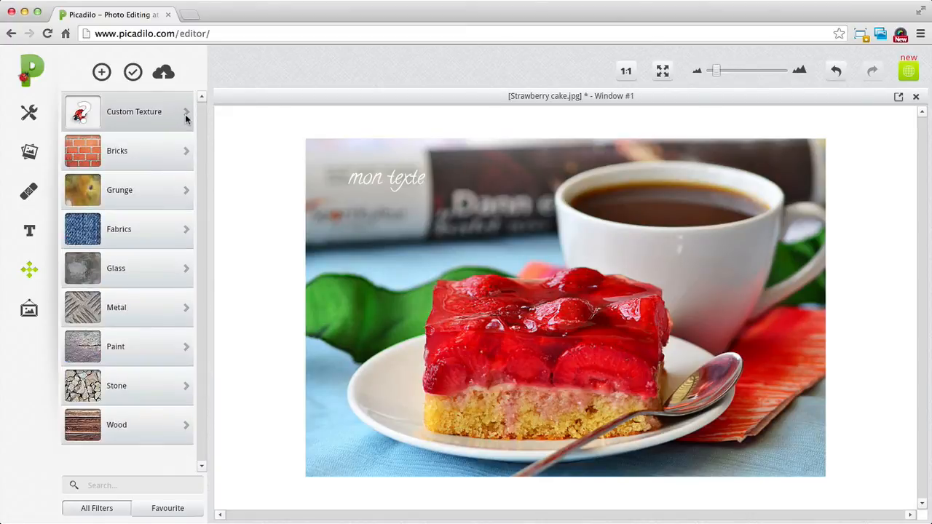
Try the Dual Edge frame around the photo with its default colours and thicknesses, and discard it
click(29, 311)
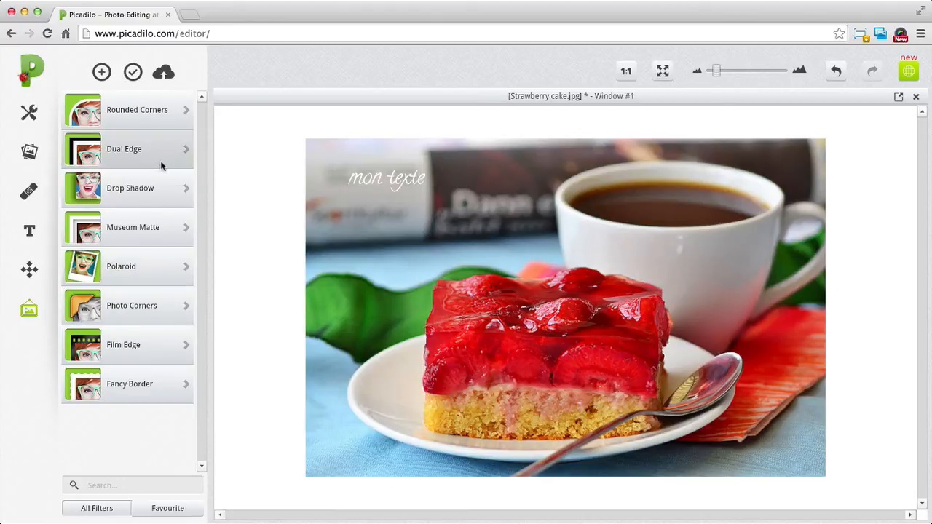
click(140, 153)
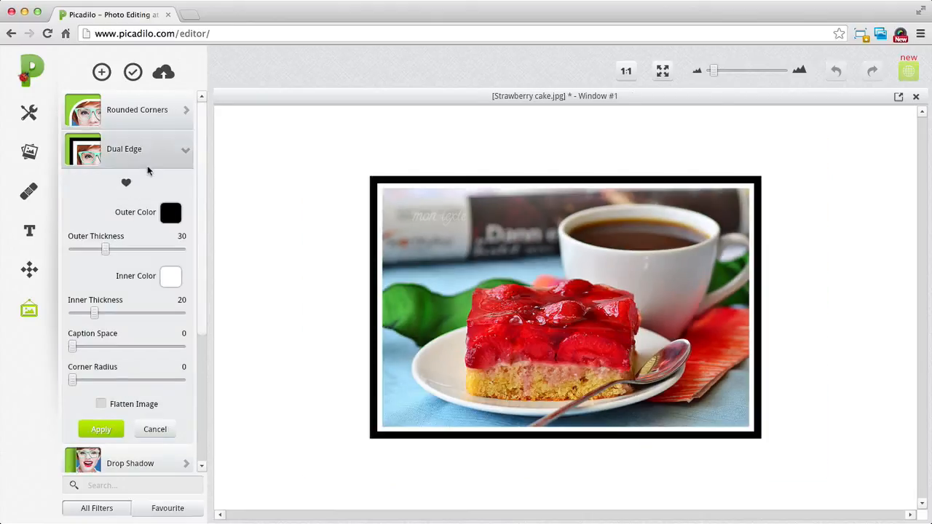
click(181, 151)
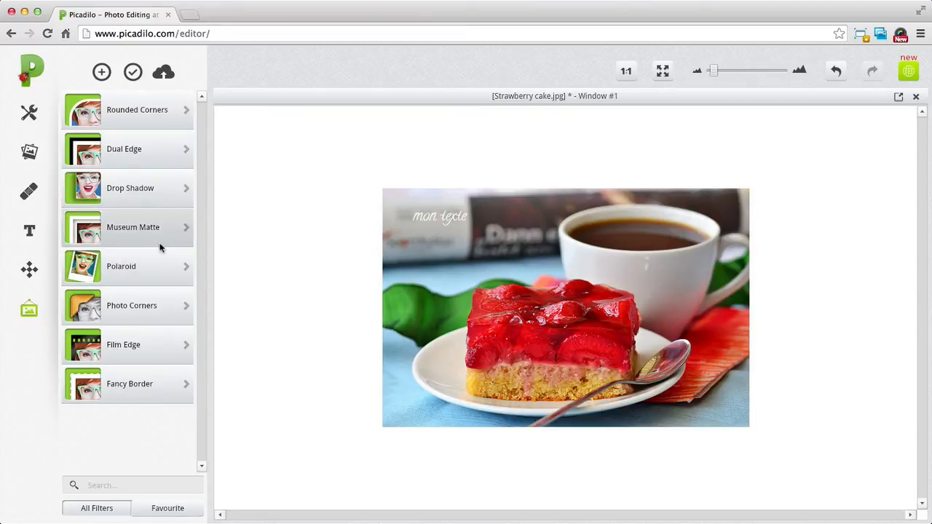
Try the Polaroid frame at a 5° angle, toggling its transparent background and image flattening options
click(118, 269)
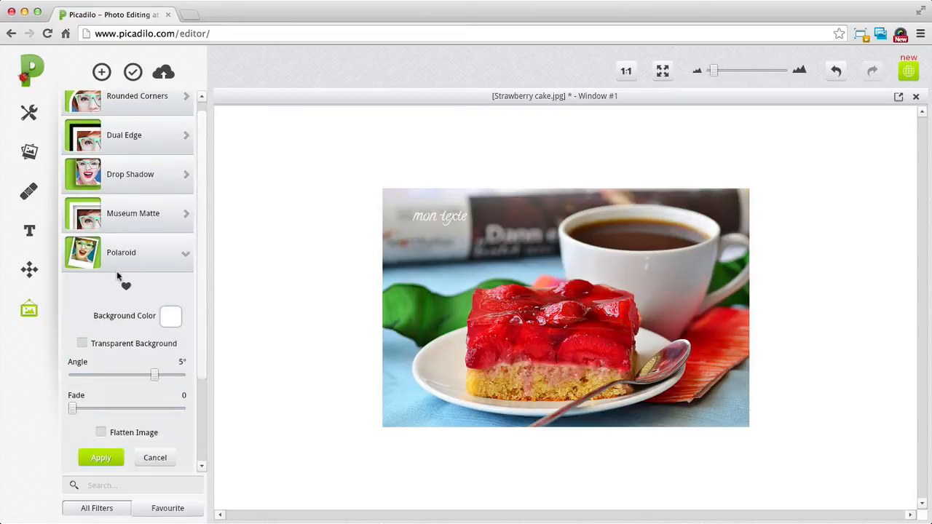
mouse_move(153, 375)
mouse_down()
mouse_move(133, 379)
mouse_move(156, 376)
mouse_up()
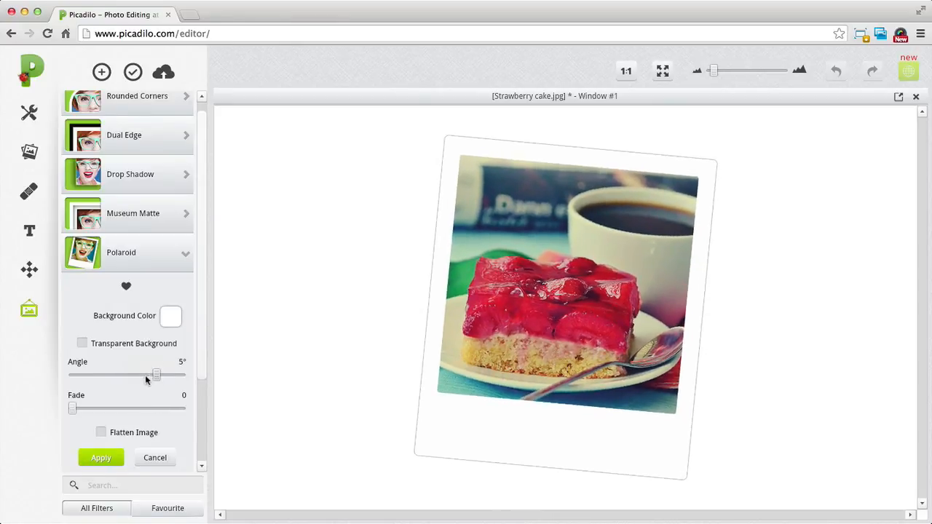
click(83, 343)
click(82, 343)
click(101, 432)
click(101, 433)
click(102, 432)
click(102, 432)
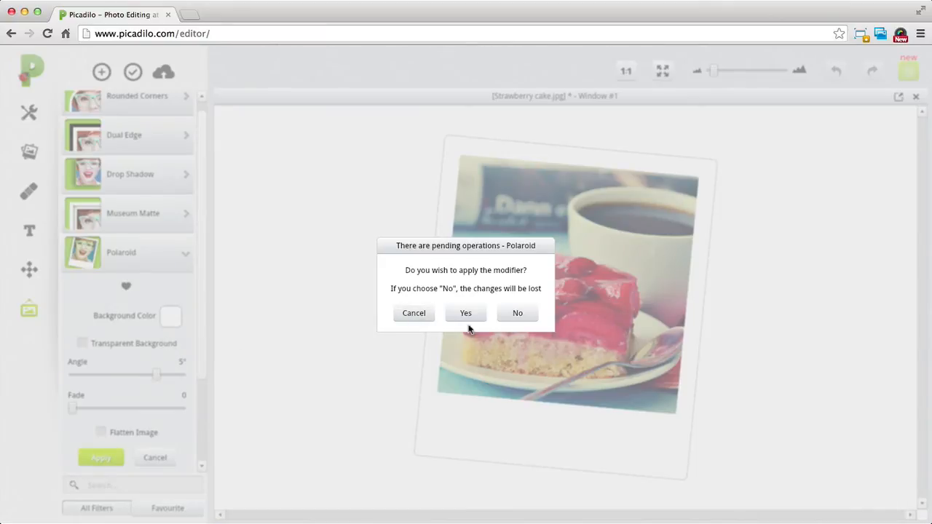
click(473, 318)
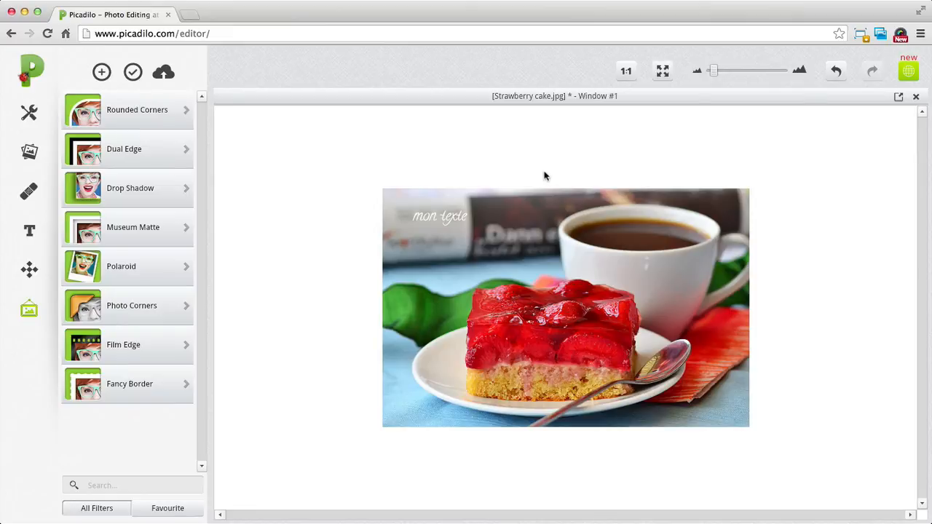
Detach the Strawberry cake.jpg window from its maximized state and move it toward the workspace's upper-left corner
click(899, 99)
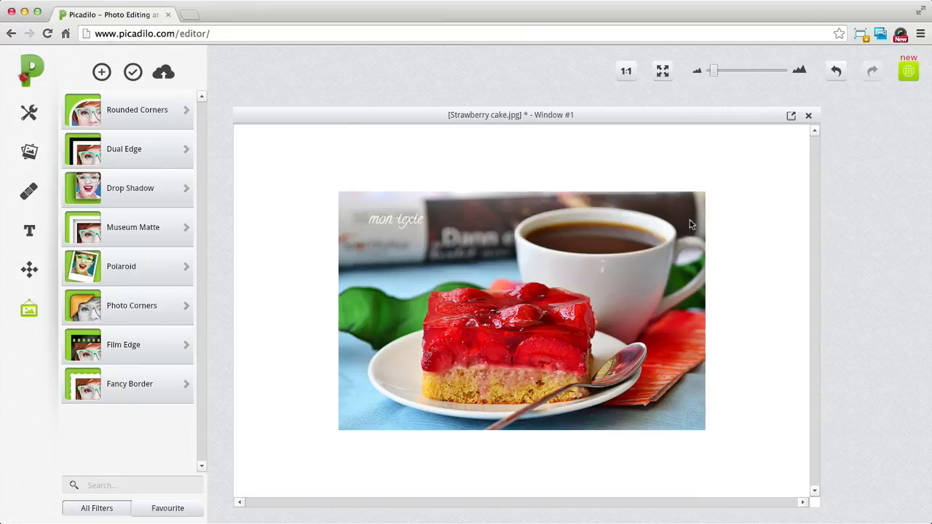
drag(457, 111, 439, 107)
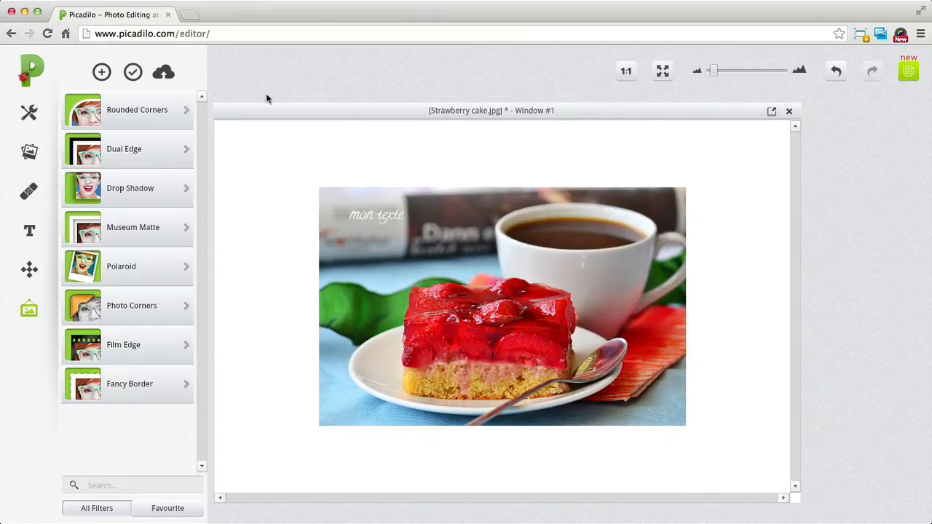
Add the photo 21420759.jpg from disk to the workspace as a second window
click(102, 71)
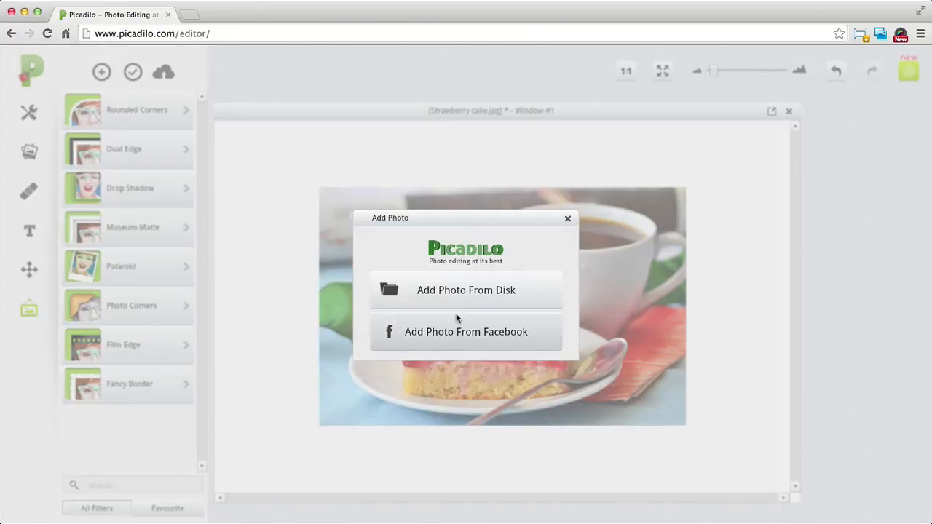
click(474, 297)
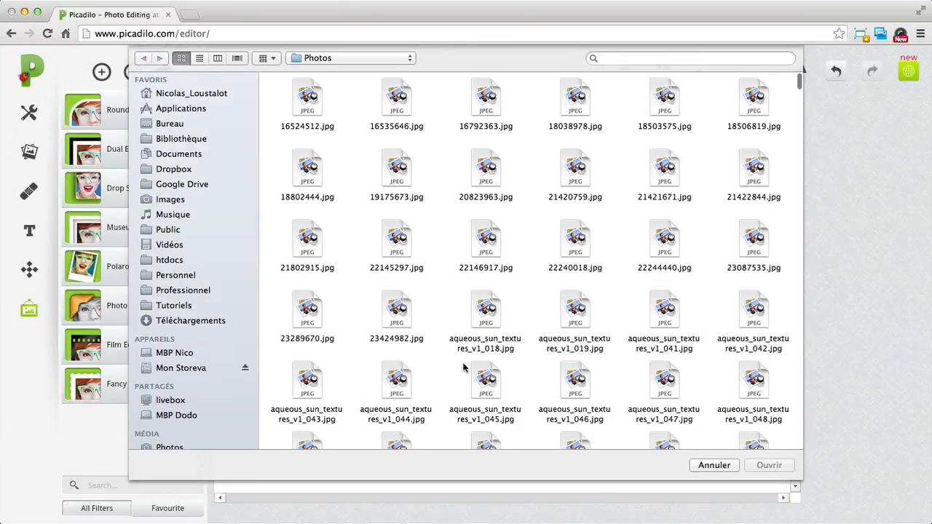
click(487, 186)
click(572, 178)
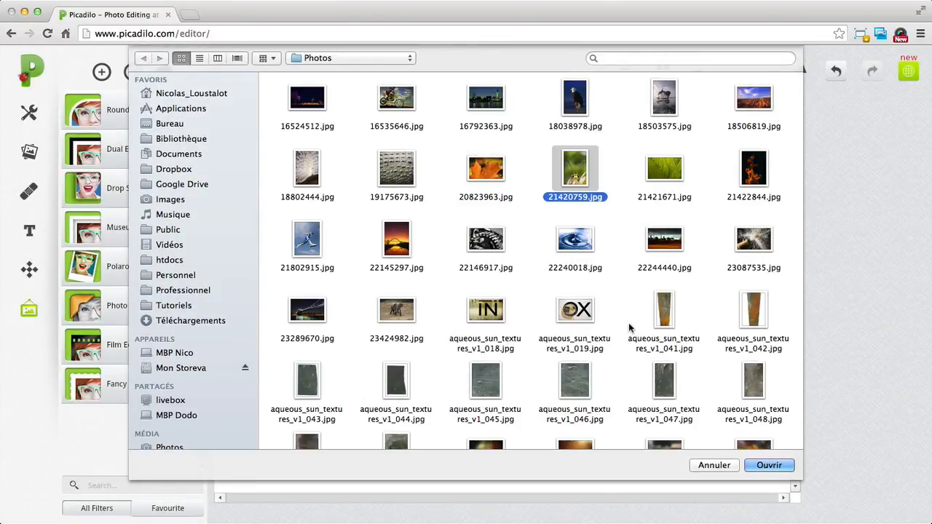
click(757, 466)
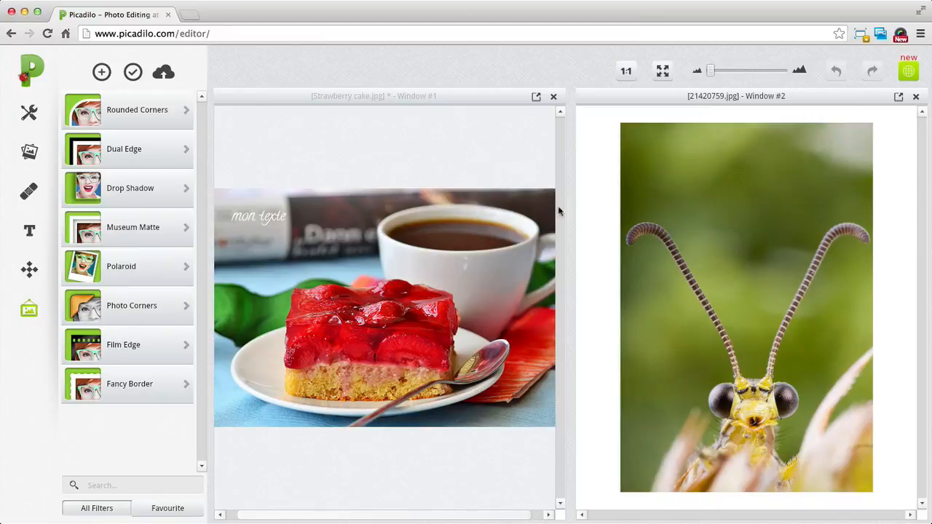
Switch the active window back and forth between the two photos, ending on Strawberry cake.jpg
click(413, 102)
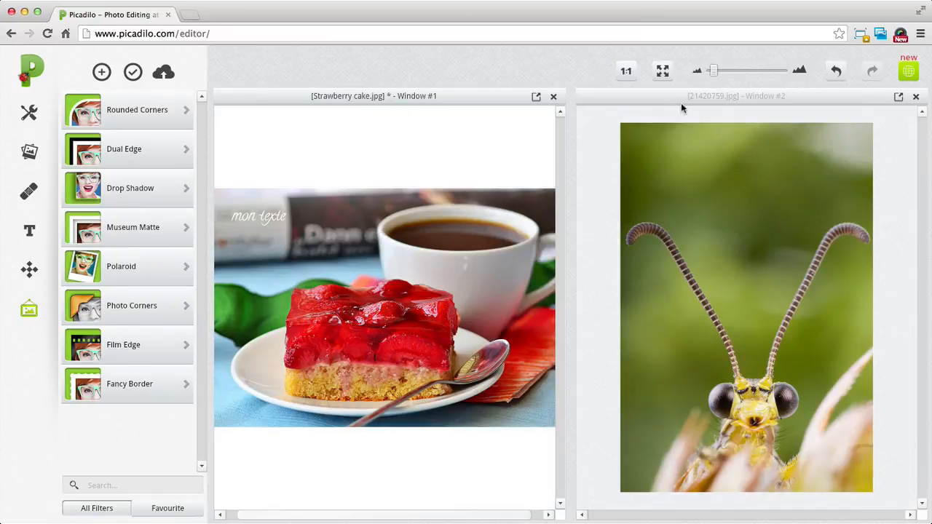
click(687, 98)
click(412, 96)
click(639, 96)
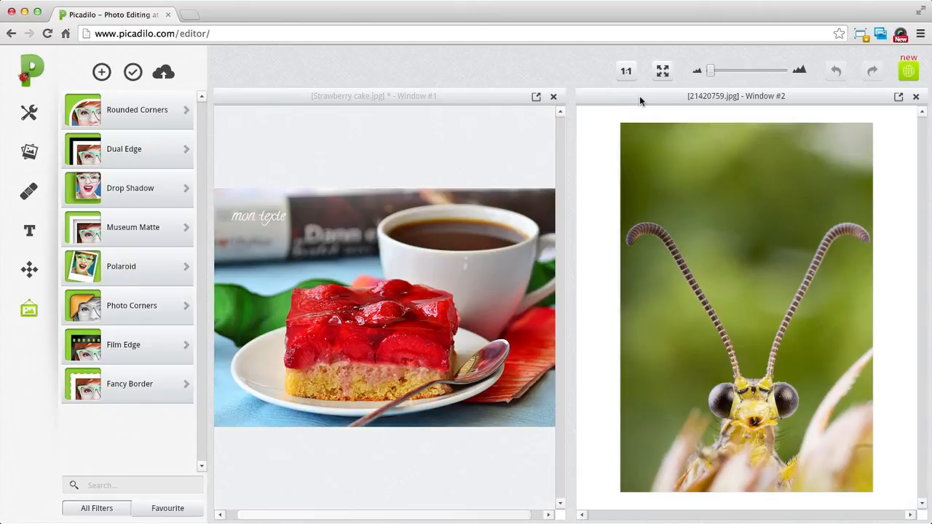
click(495, 98)
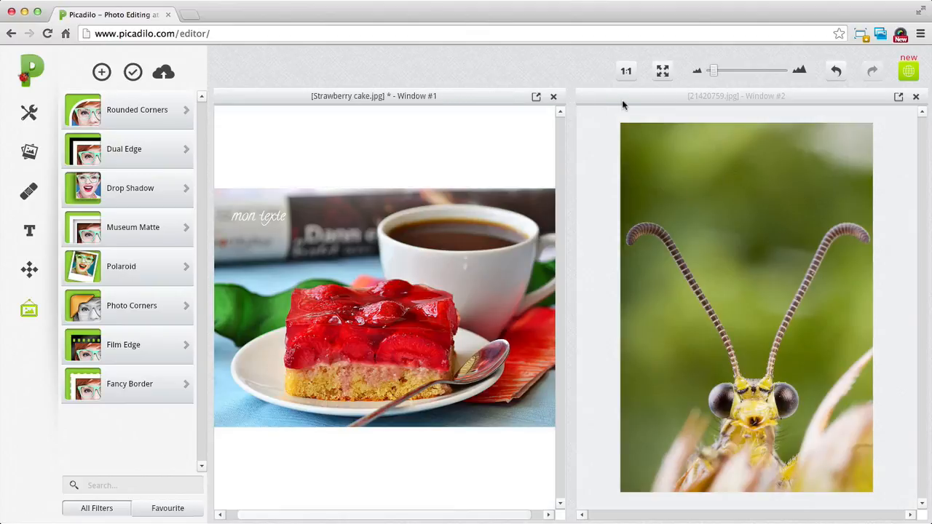
click(630, 100)
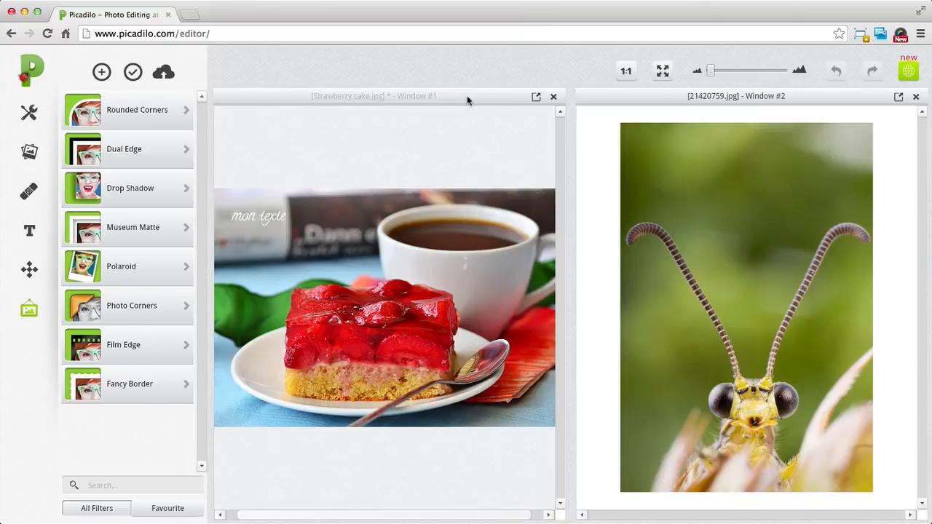
click(444, 97)
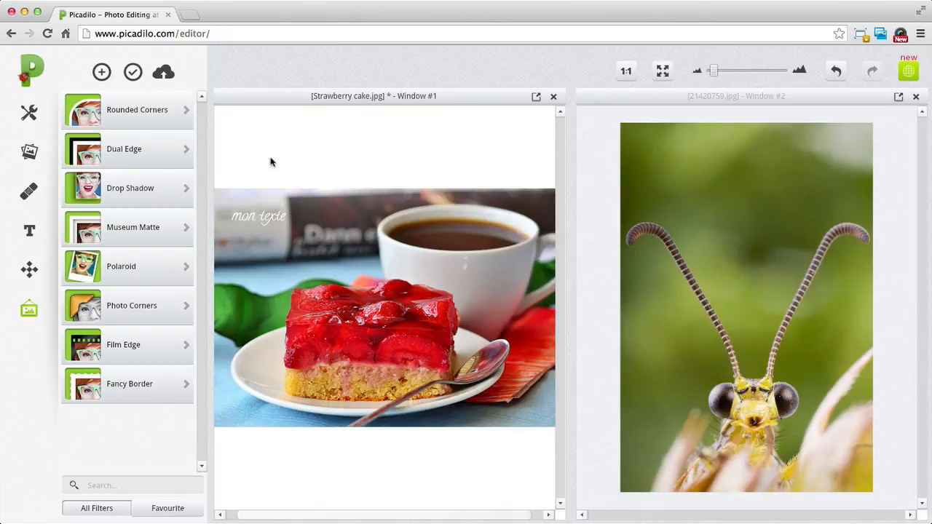
Make a Box Selection around the cake slice in Strawberry cake.jpg with feathering 10 and apply it
click(29, 113)
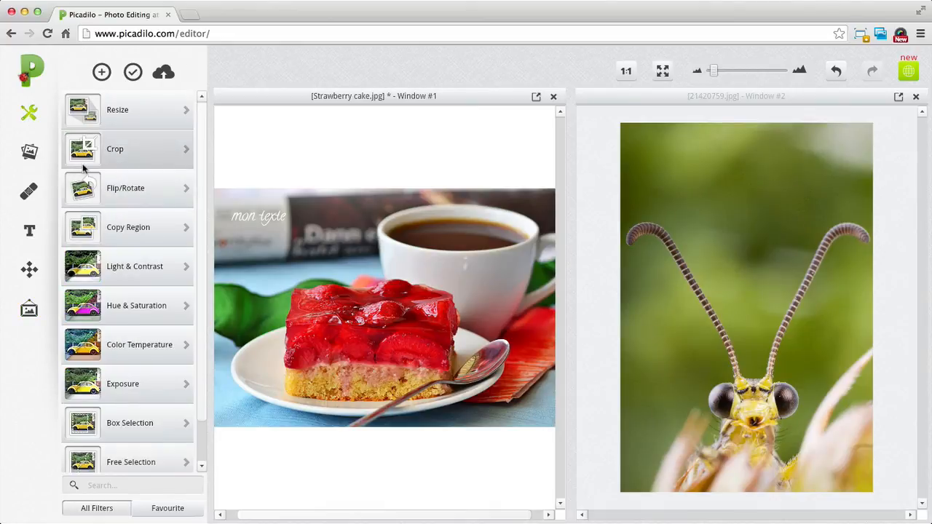
click(146, 426)
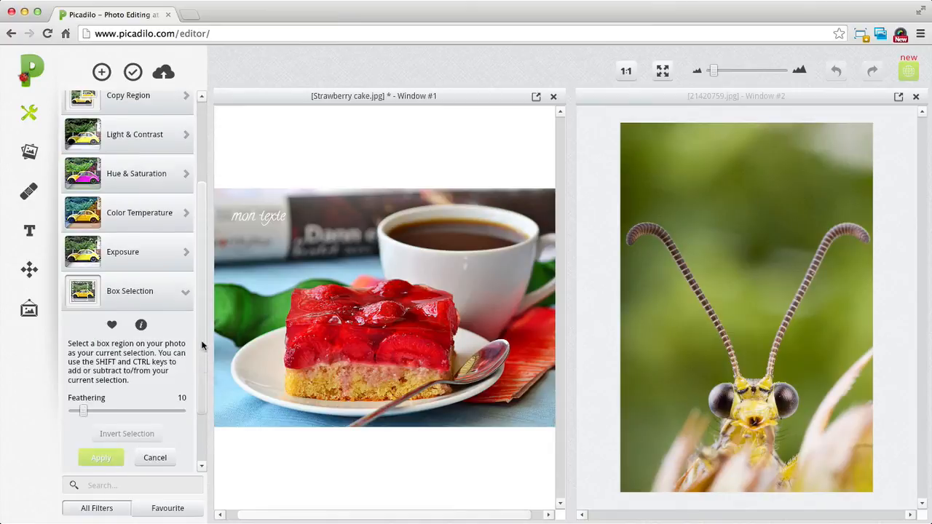
scroll(201, 372, down, 1)
drag(274, 266, 477, 414)
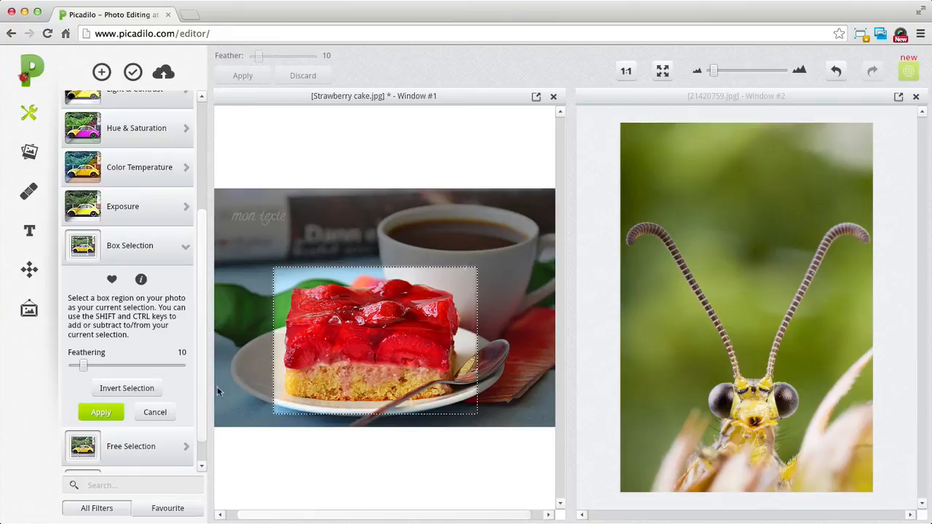
click(102, 413)
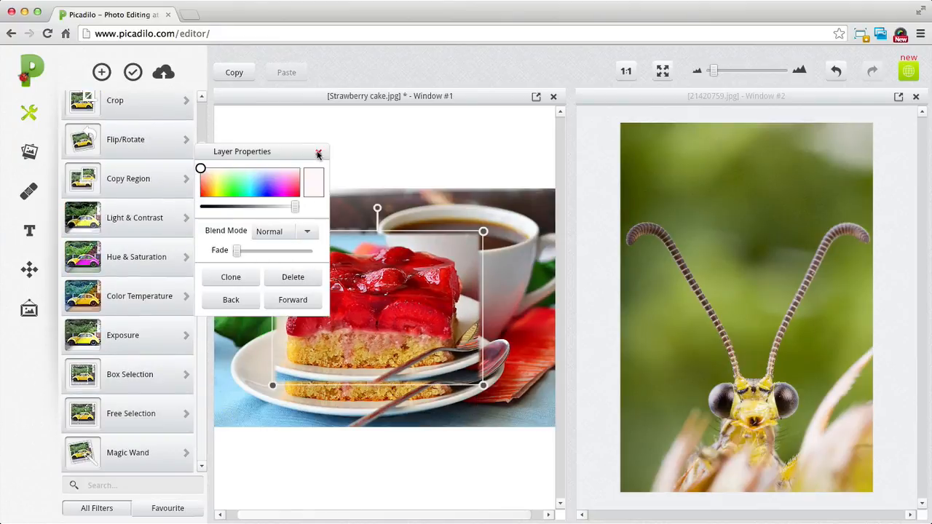
Copy the cake slice layer from Strawberry cake.jpg and paste it into the 21420759.jpg window
click(318, 151)
click(384, 270)
click(233, 73)
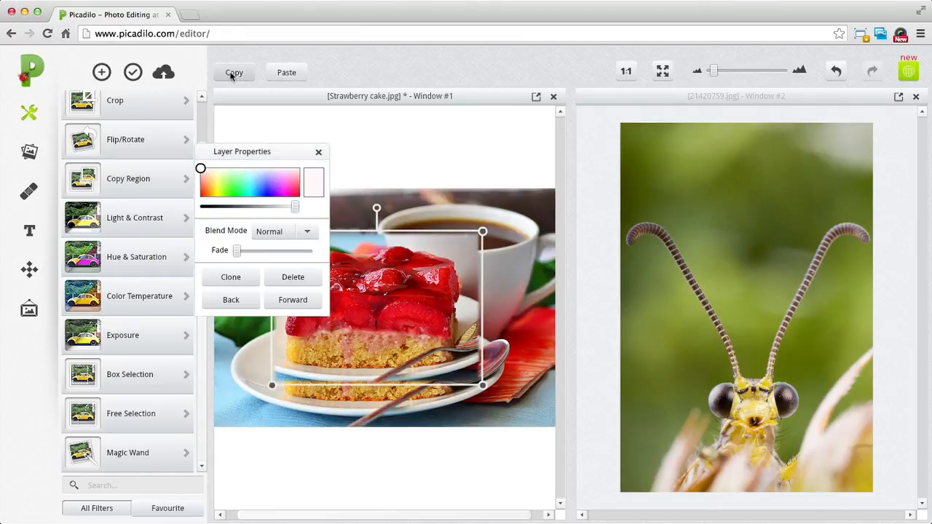
click(703, 223)
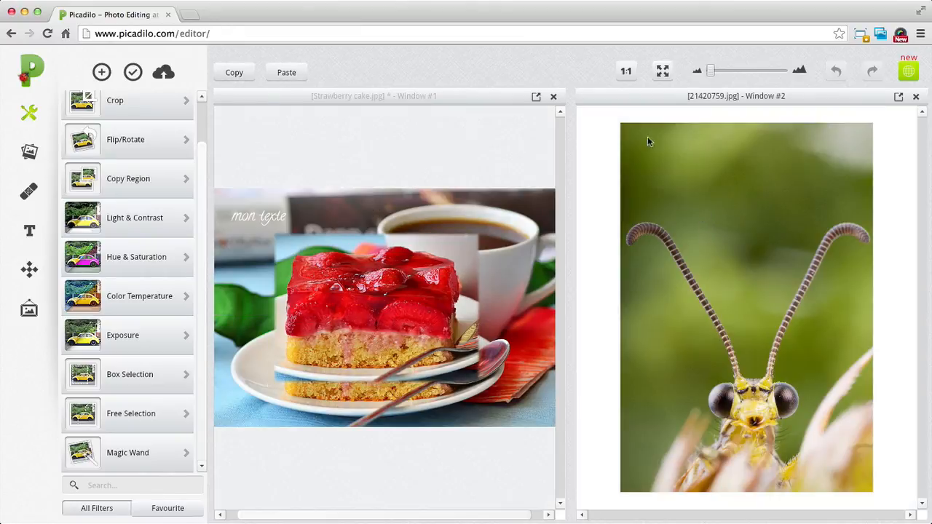
click(286, 73)
Shrink and partly fade the pasted cake layer, and place it between the insect's antennae
drag(737, 287, 743, 127)
drag(720, 173, 695, 209)
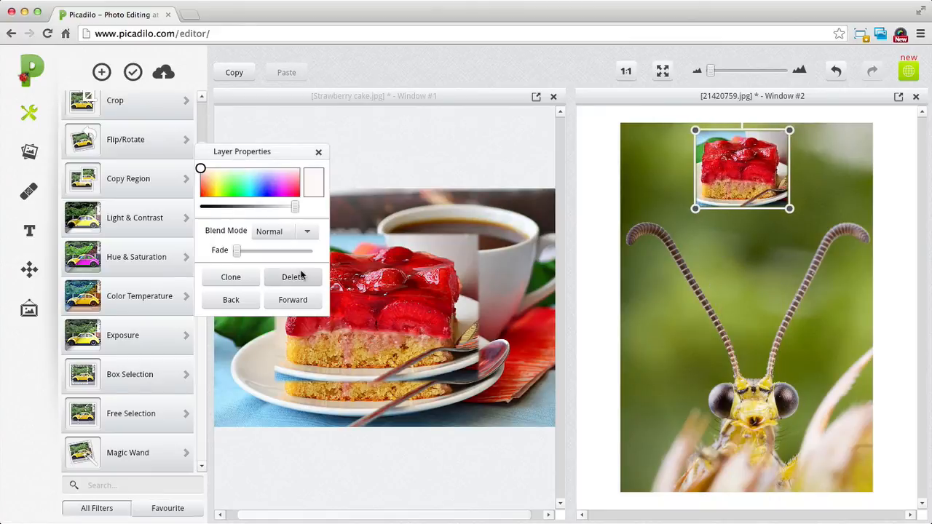
drag(236, 250, 267, 252)
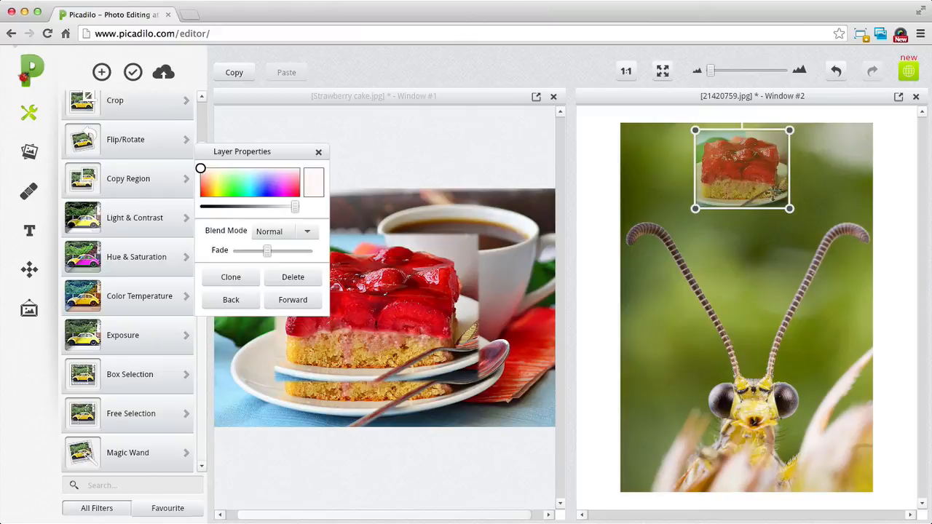
drag(760, 174, 765, 242)
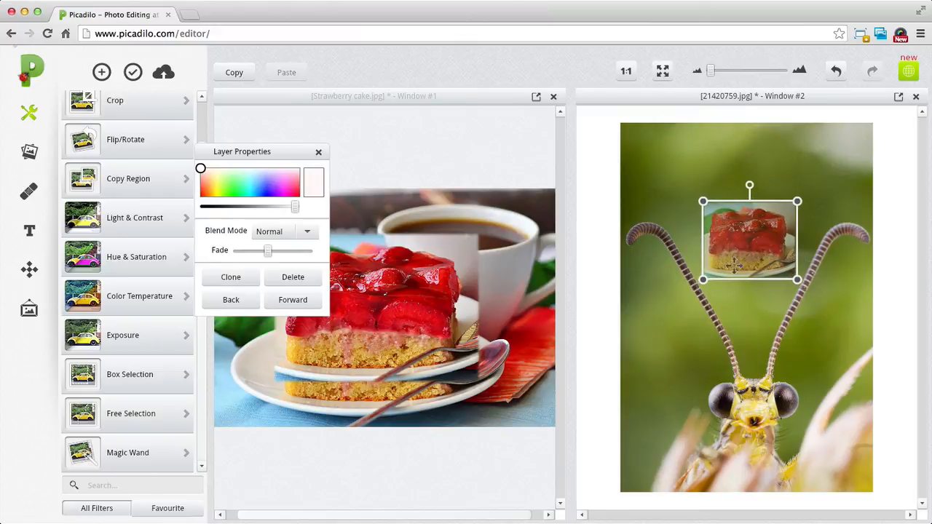
drag(713, 224, 718, 206)
Preview the blend modes for the cake layer, keep Normal, and raise its fade to about half
click(281, 232)
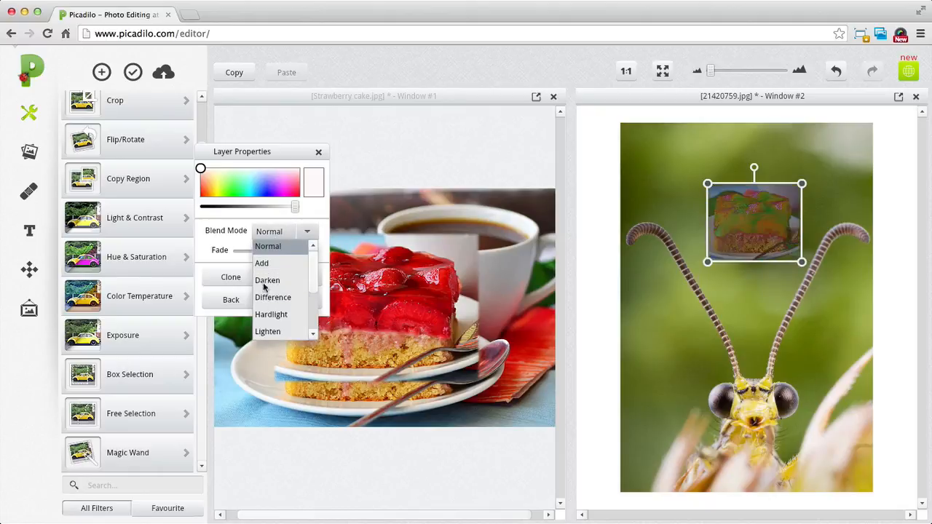
click(268, 246)
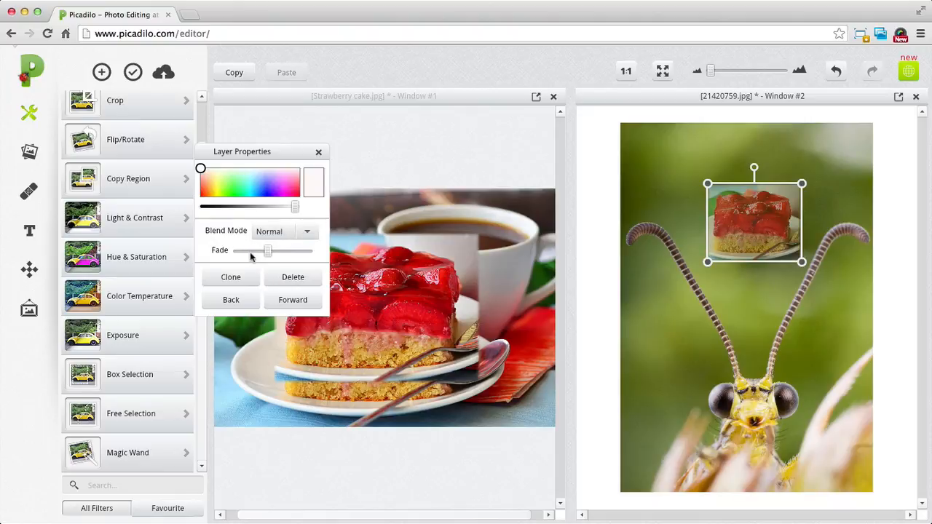
drag(251, 256, 275, 252)
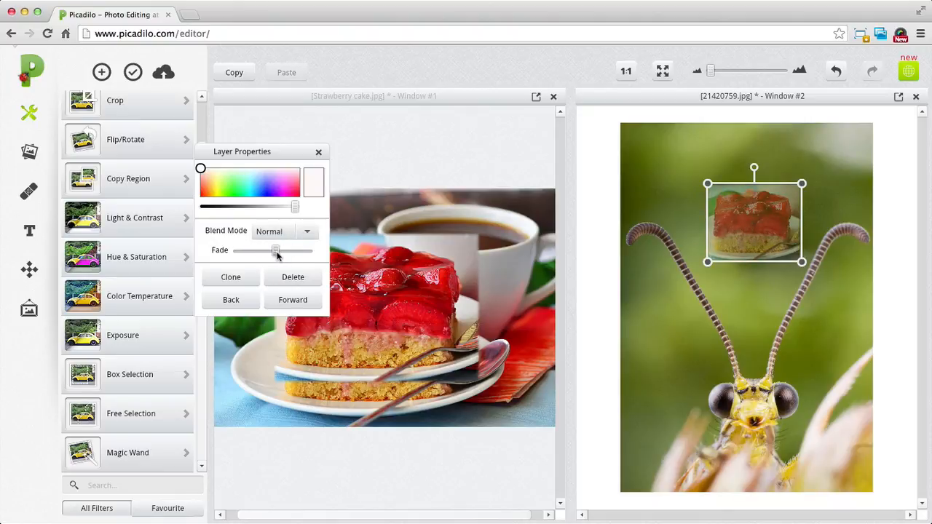
click(318, 152)
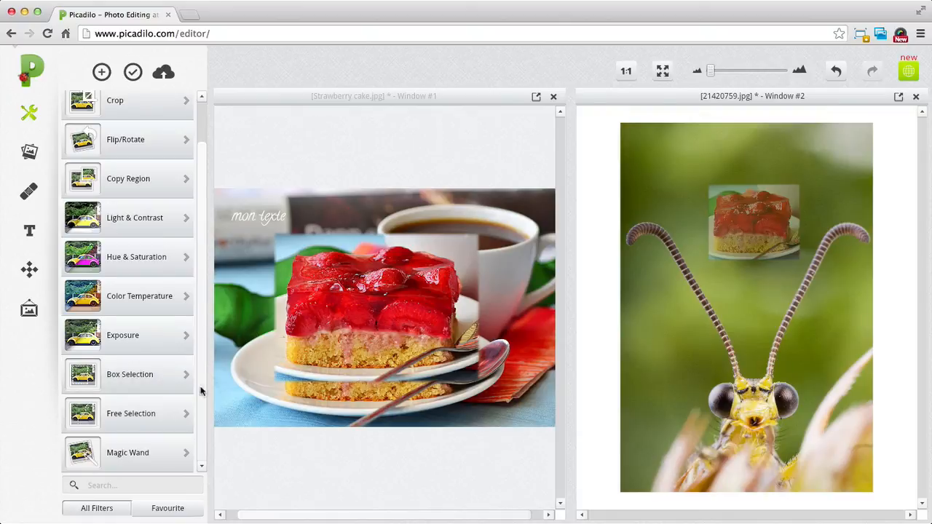
Examine the Free Selection options without making a selection
click(161, 413)
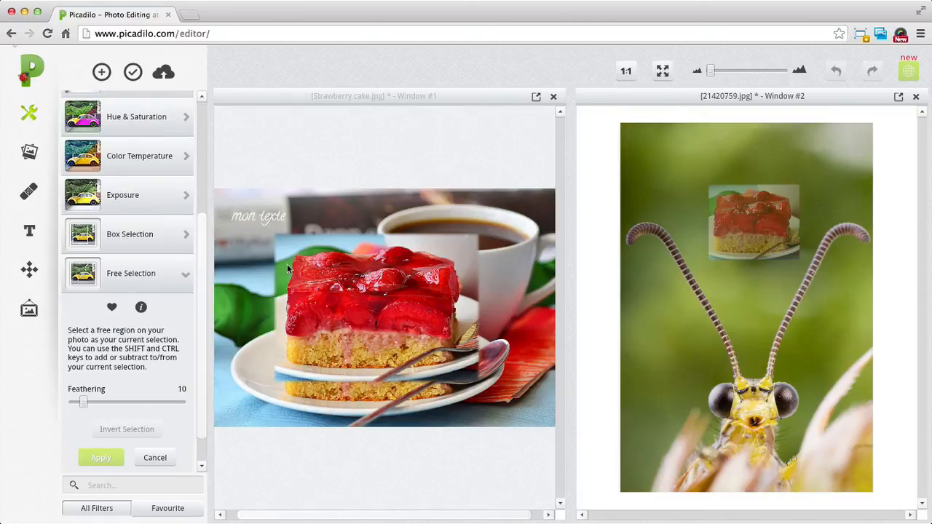
click(182, 279)
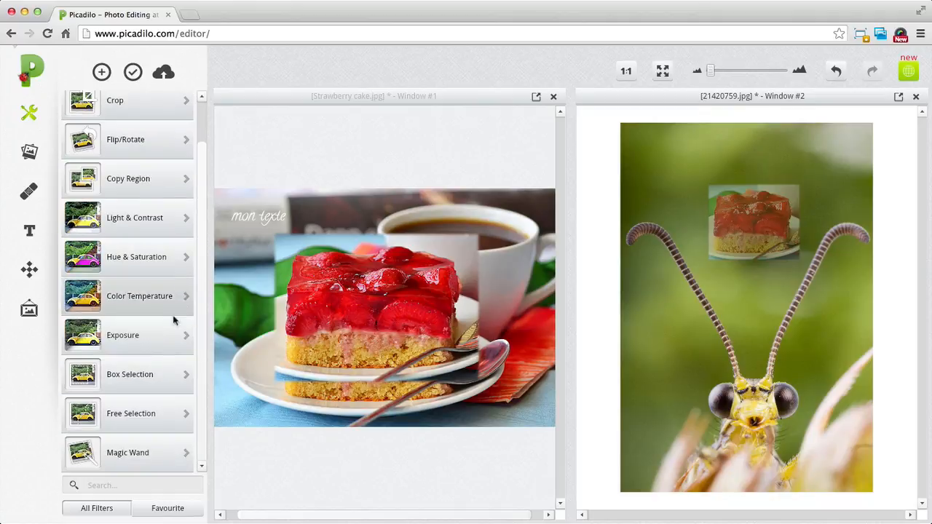
Try a Magic Wand selection on the cake in Strawberry cake.jpg with feathering 25 and tolerance 0.2, and cancel it
click(184, 455)
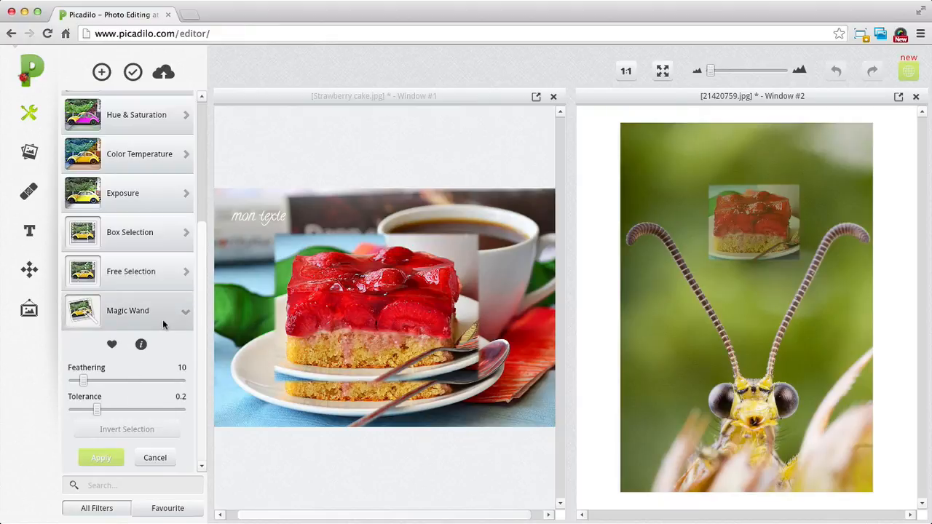
click(499, 282)
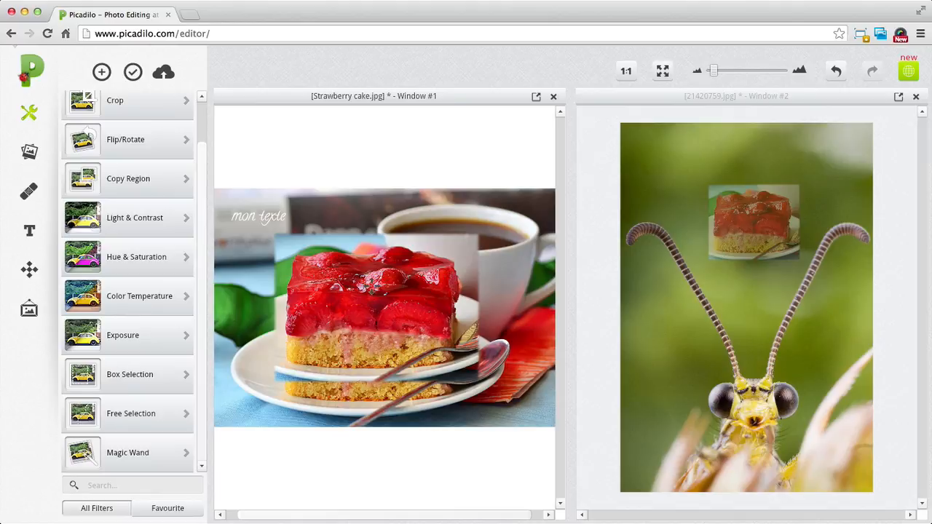
click(157, 452)
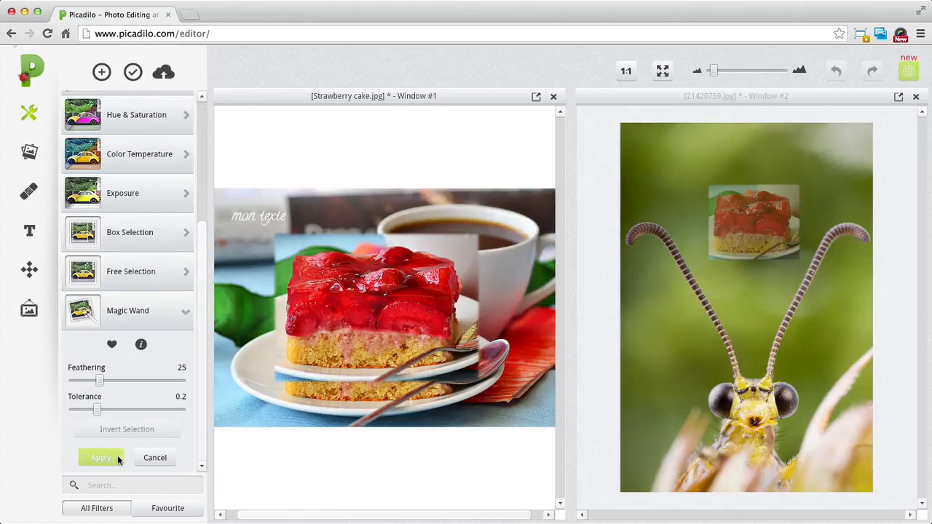
click(290, 332)
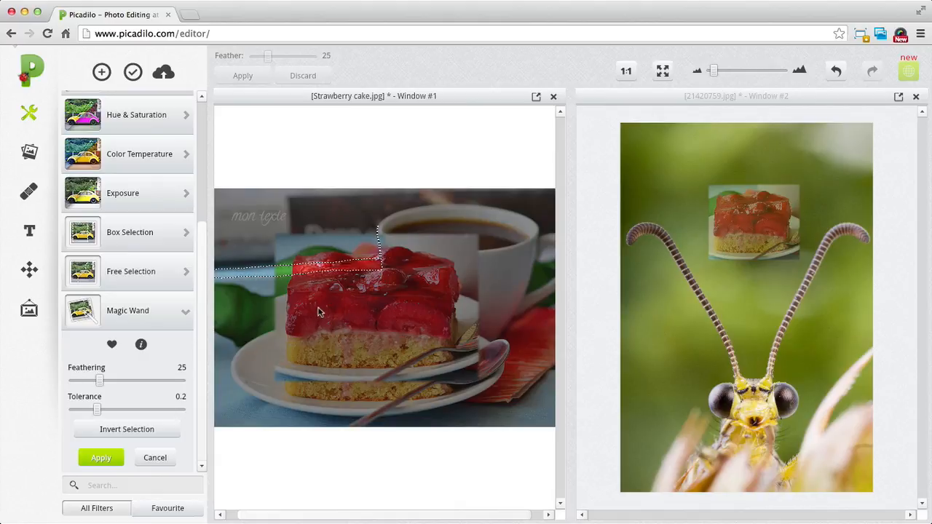
click(155, 457)
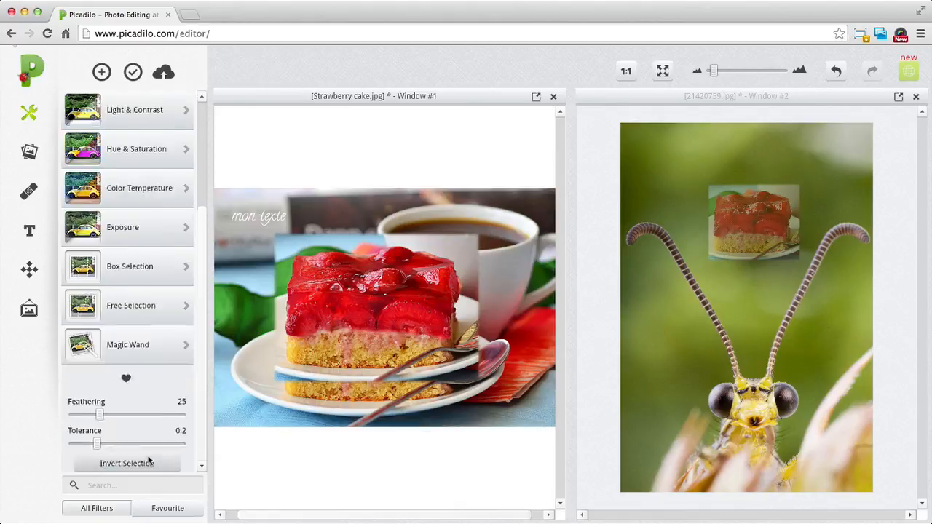